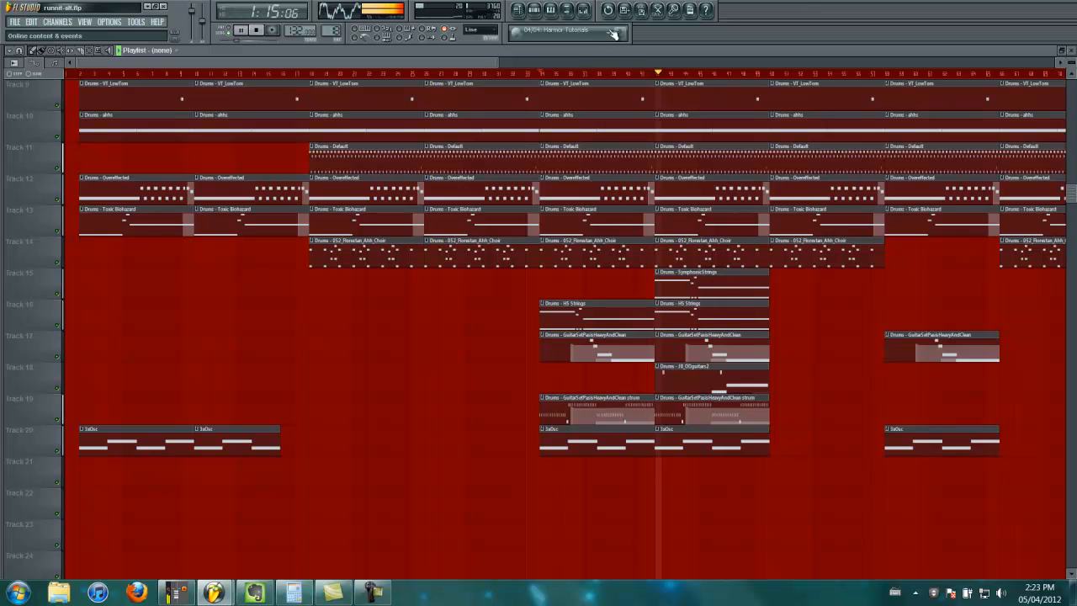
Step: Stop playback, bring up the mixer and lower the Insert 1 volume to 60%
key(space)
click(584, 9)
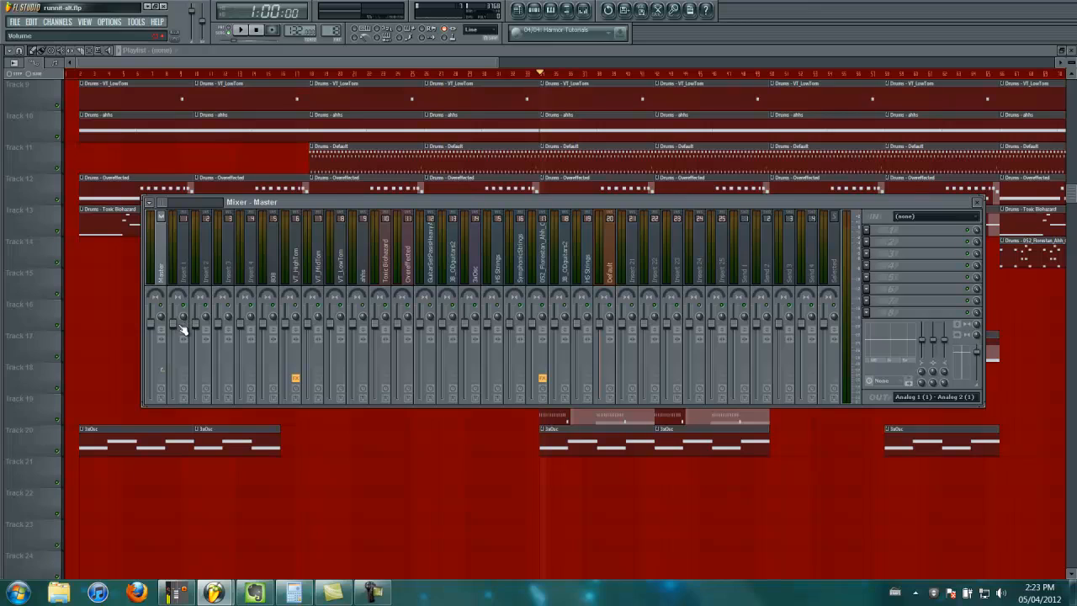
drag(177, 328, 186, 345)
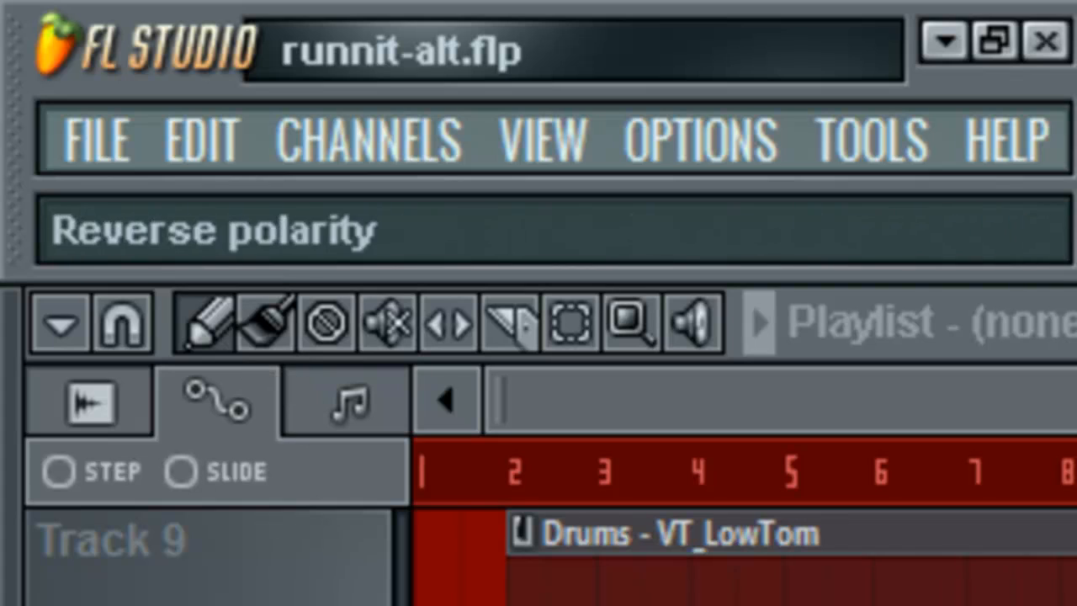
drag(842, 589, 842, 596)
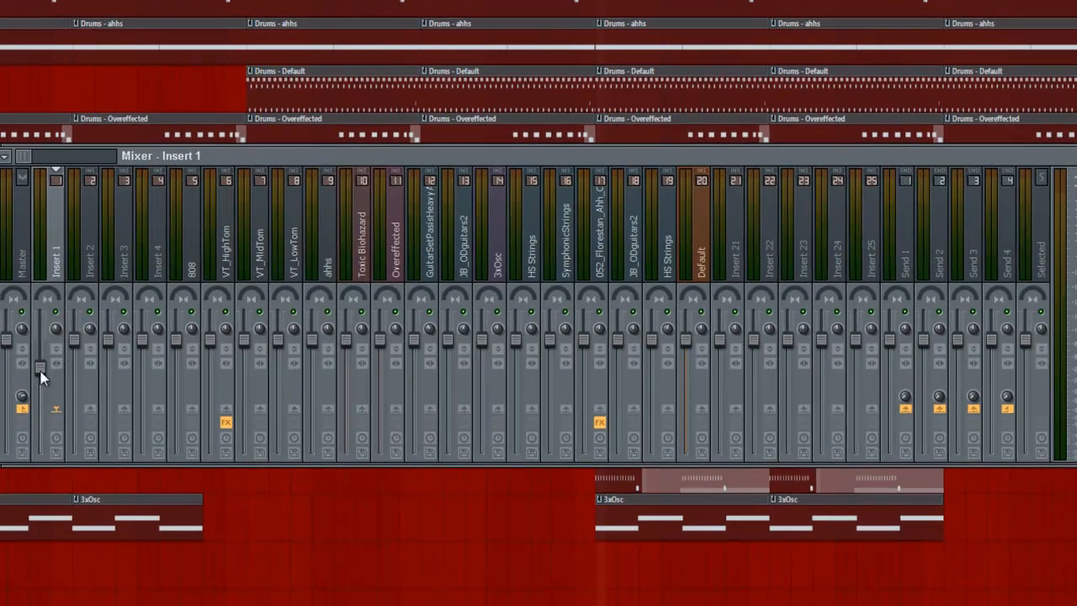
Step: Copy the Insert 1 volume value and paste it onto the Insert 2 fader
right_click(40, 370)
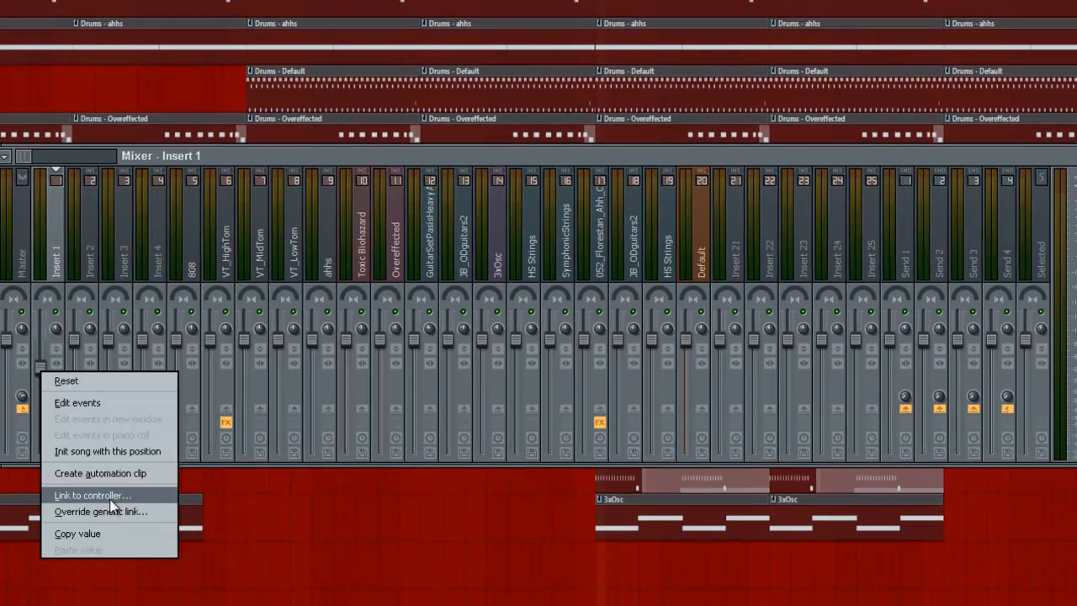
click(98, 534)
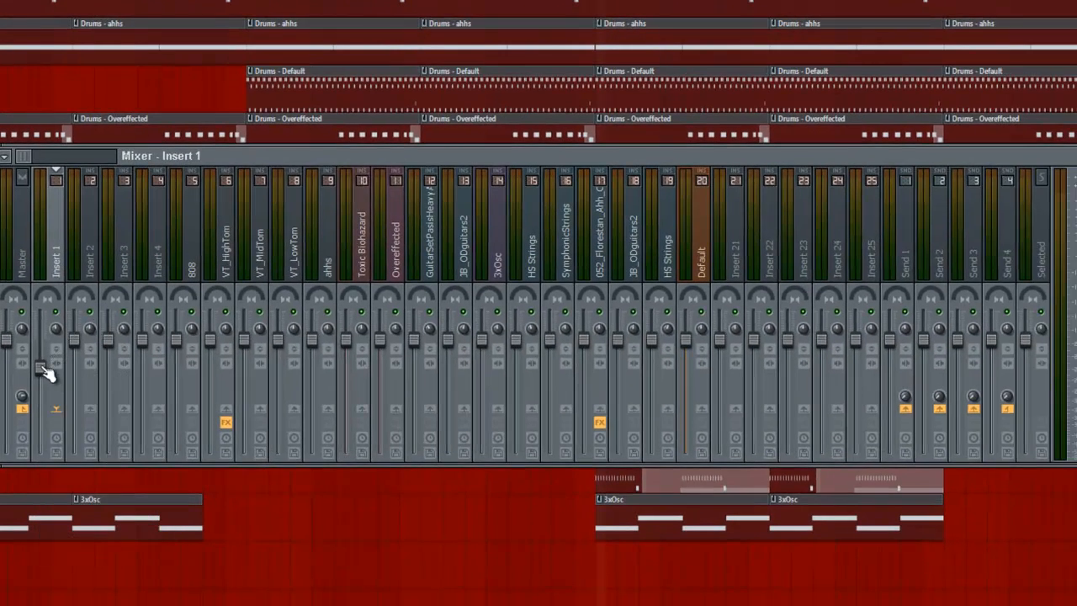
right_click(41, 370)
click(89, 528)
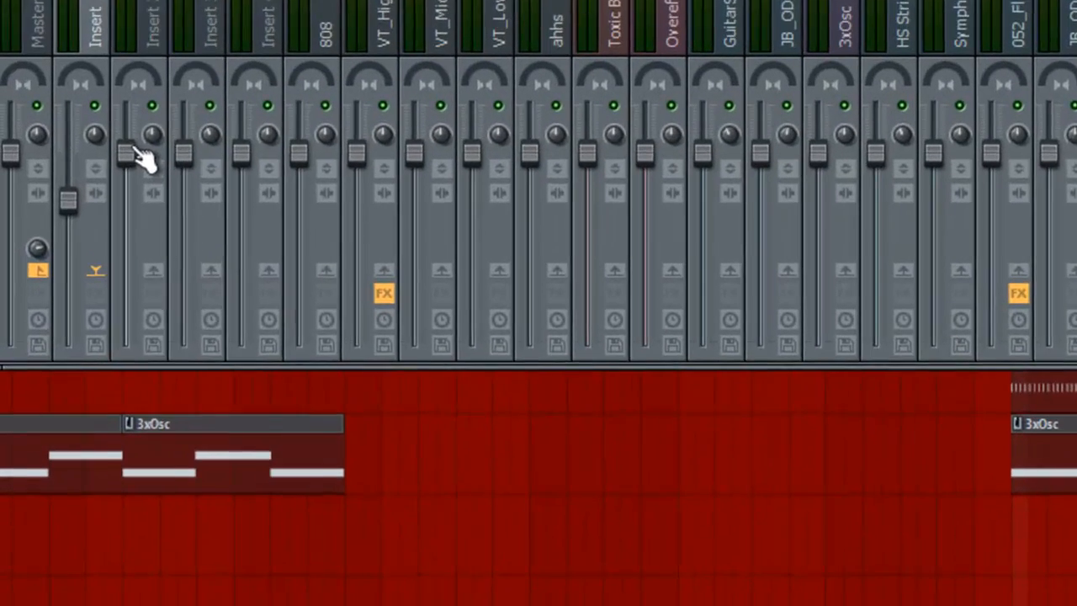
right_click(78, 338)
click(238, 442)
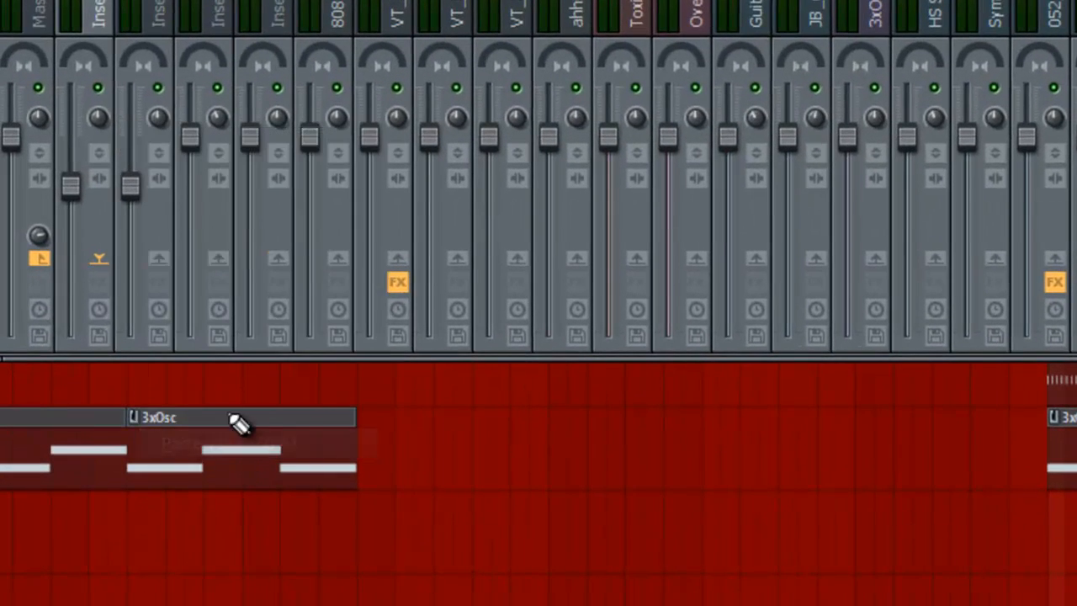
Step: Paste the copied 60% volume onto the faders of mixer tracks 3 to 11, ending with Overeffected
right_click(194, 139)
key(p)
right_click(250, 143)
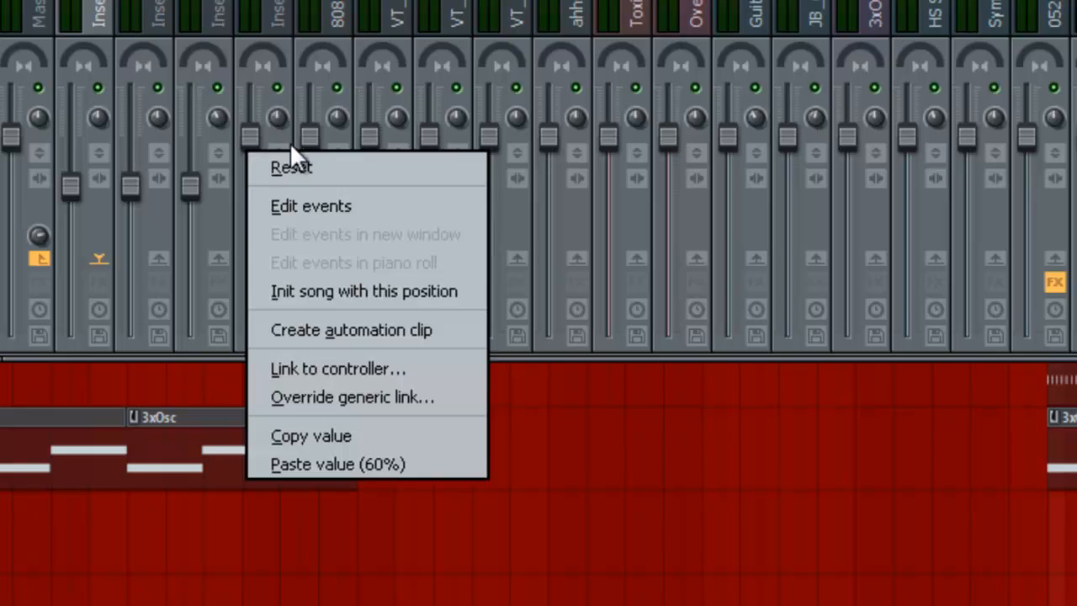
key(p)
right_click(309, 138)
key(p)
key(p)
right_click(425, 140)
key(p)
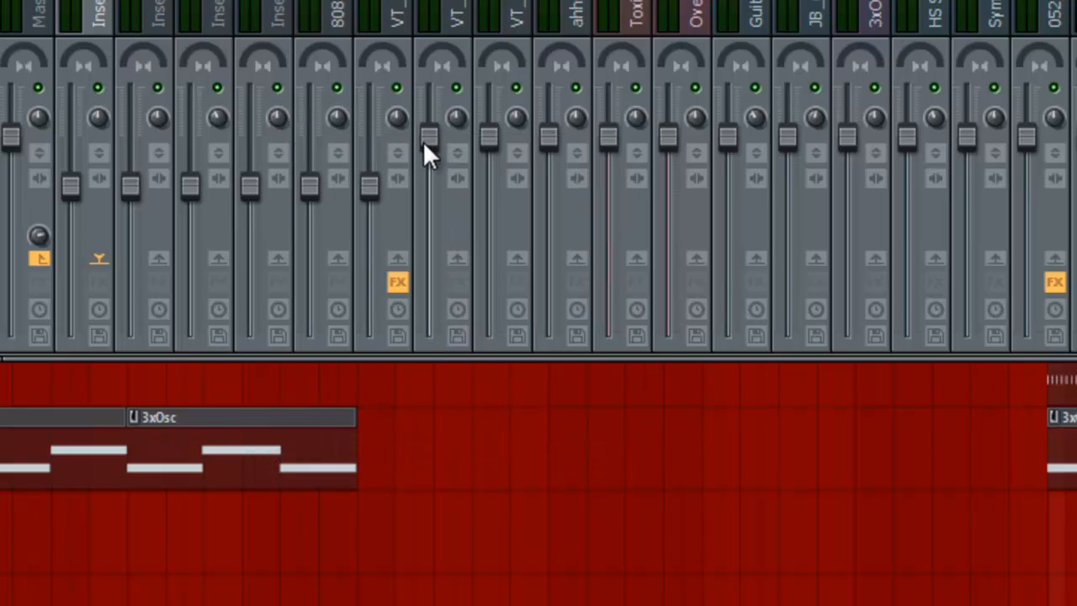
right_click(487, 140)
key(p)
right_click(549, 141)
key(p)
right_click(608, 139)
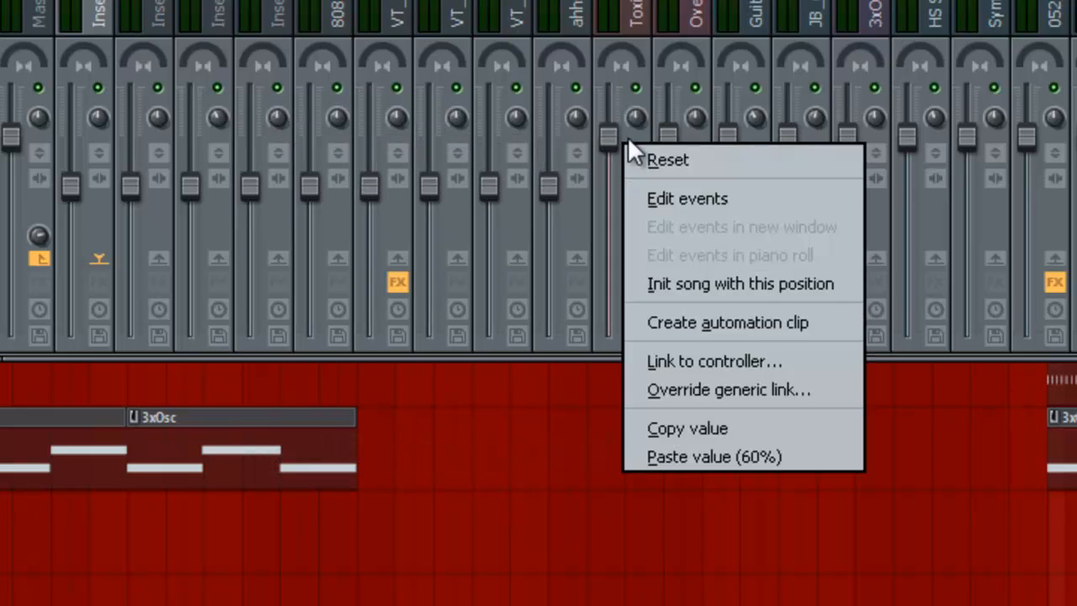
key(p)
right_click(667, 139)
key(p)
right_click(669, 143)
key(p)
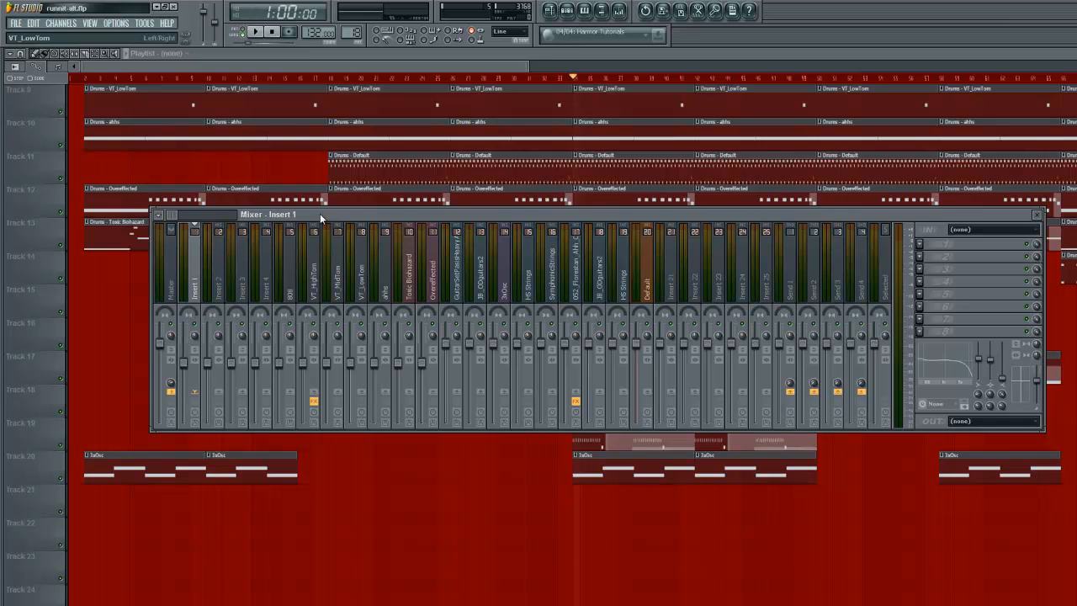
Step: Load Fruity Limiter in effect slot 7 of the Master track
click(173, 279)
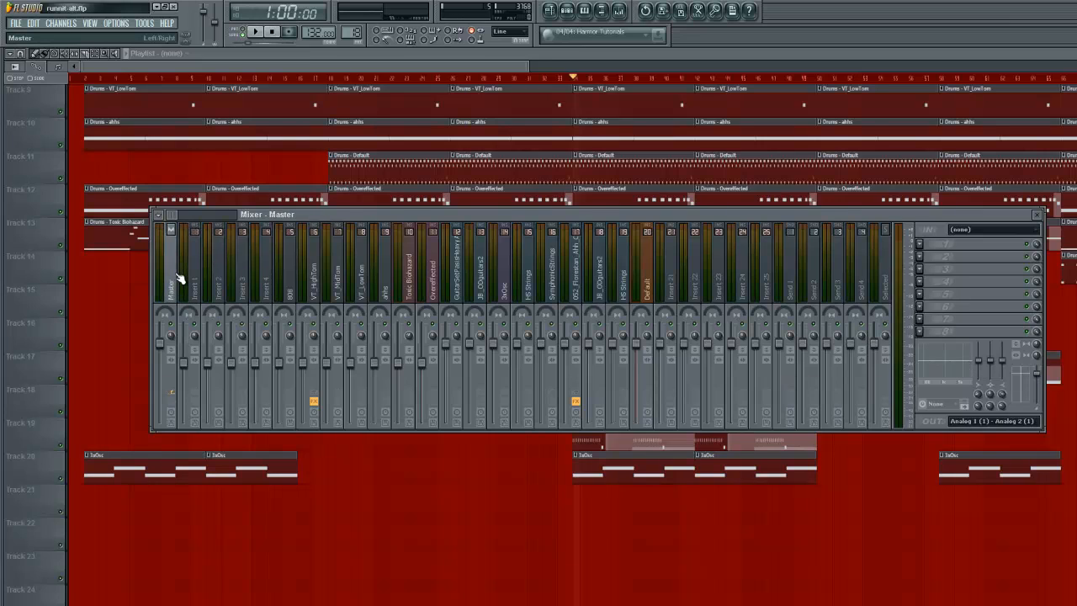
click(920, 320)
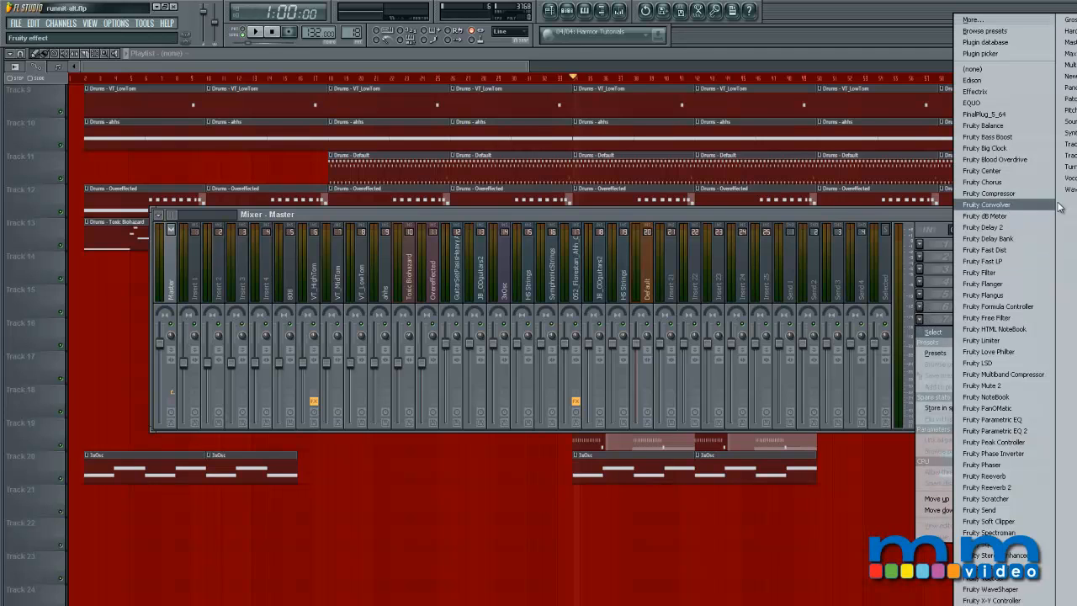
click(983, 340)
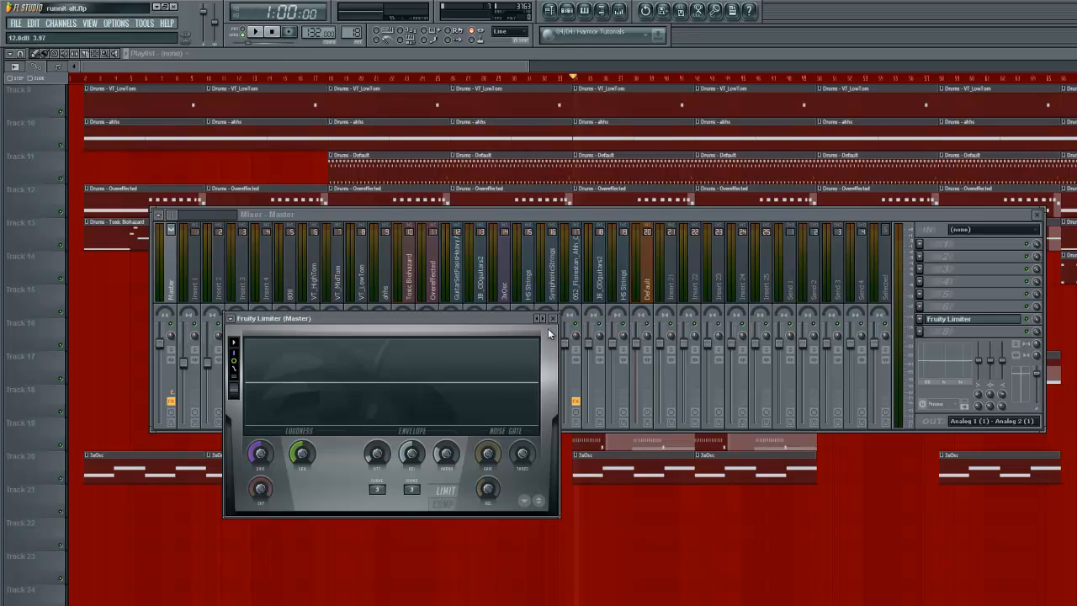
drag(467, 318, 469, 333)
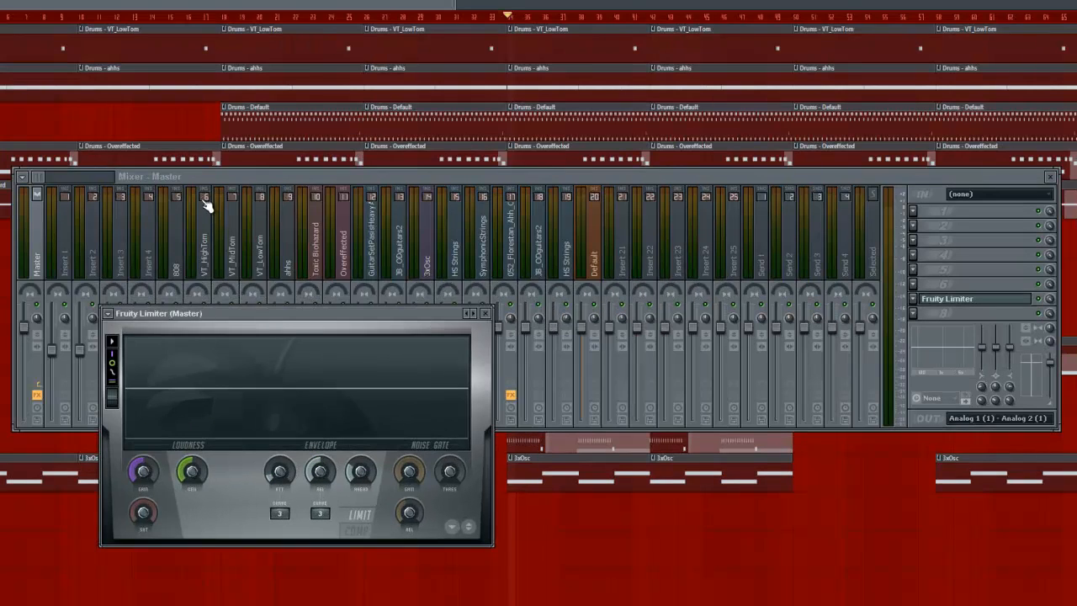
click(212, 175)
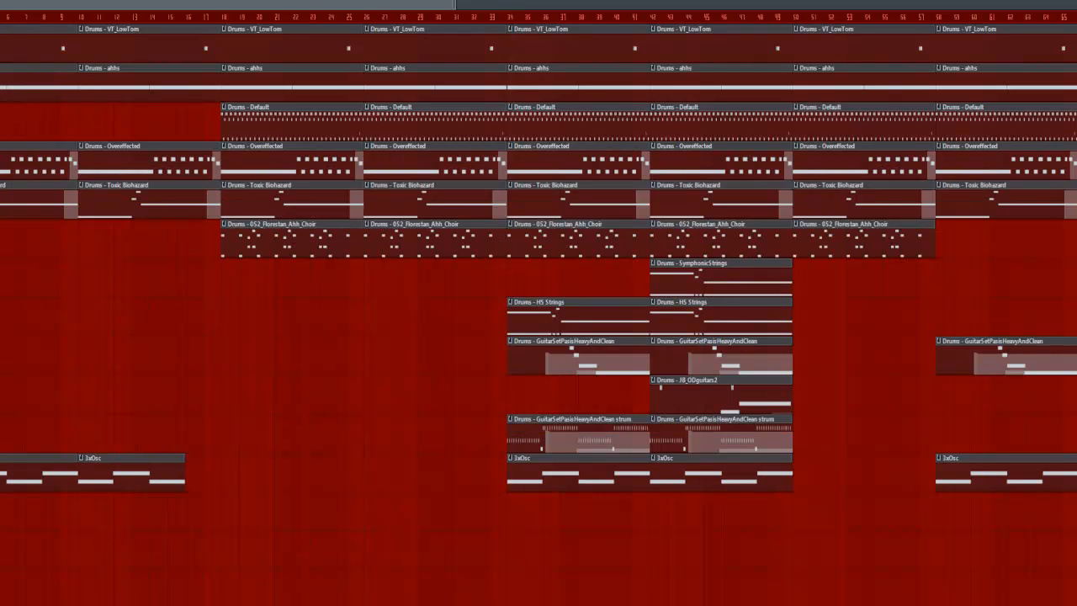
Step: Display the step sequencer, return to the mixer and load Fruity Parametric EQ 2 in the first effect slot of Insert 1
key(F6)
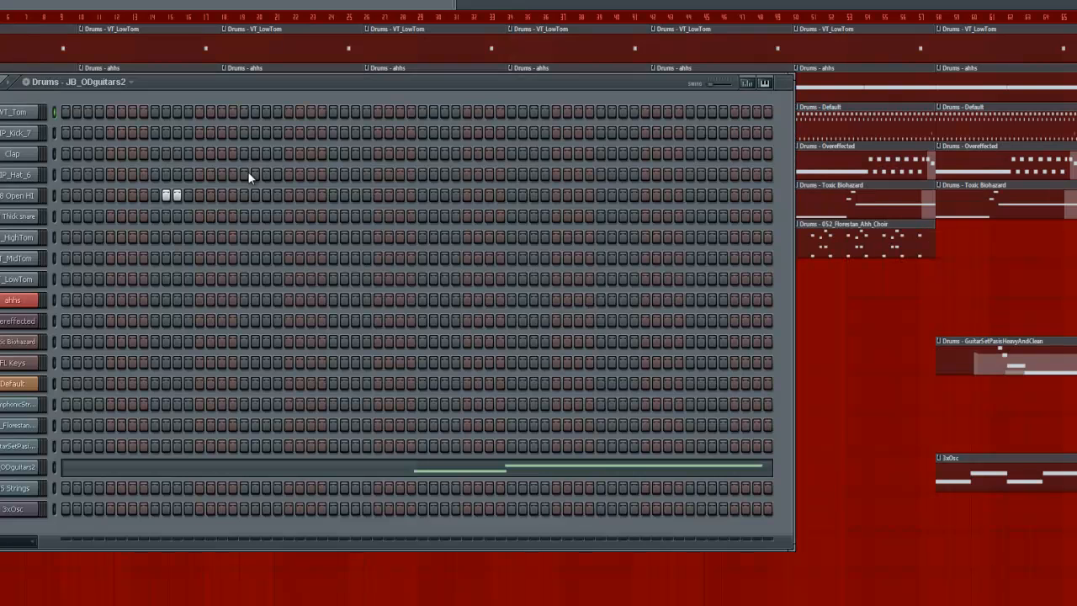
key(F9)
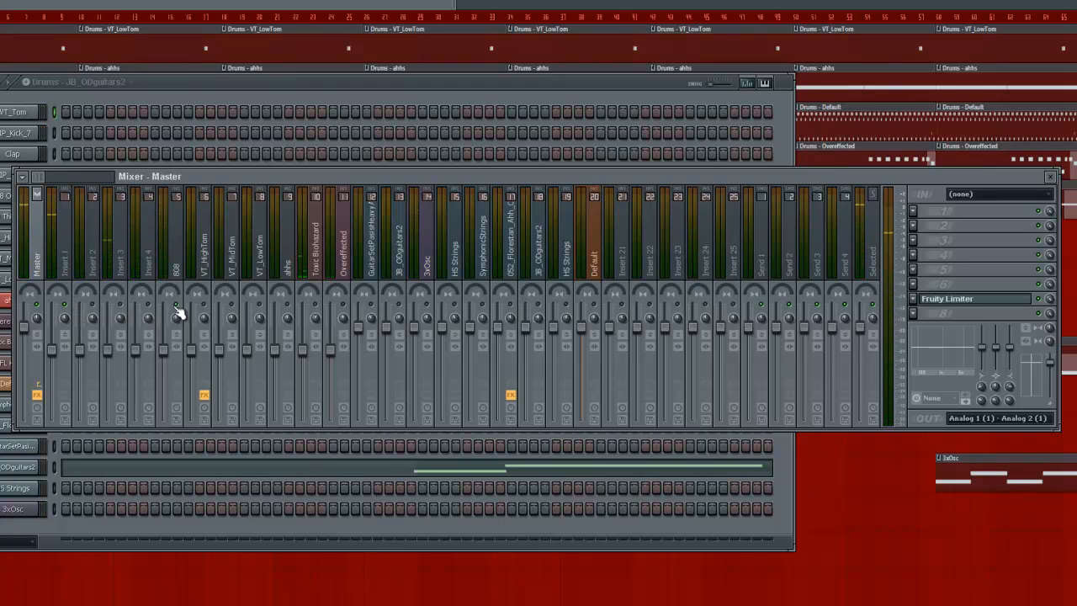
click(69, 265)
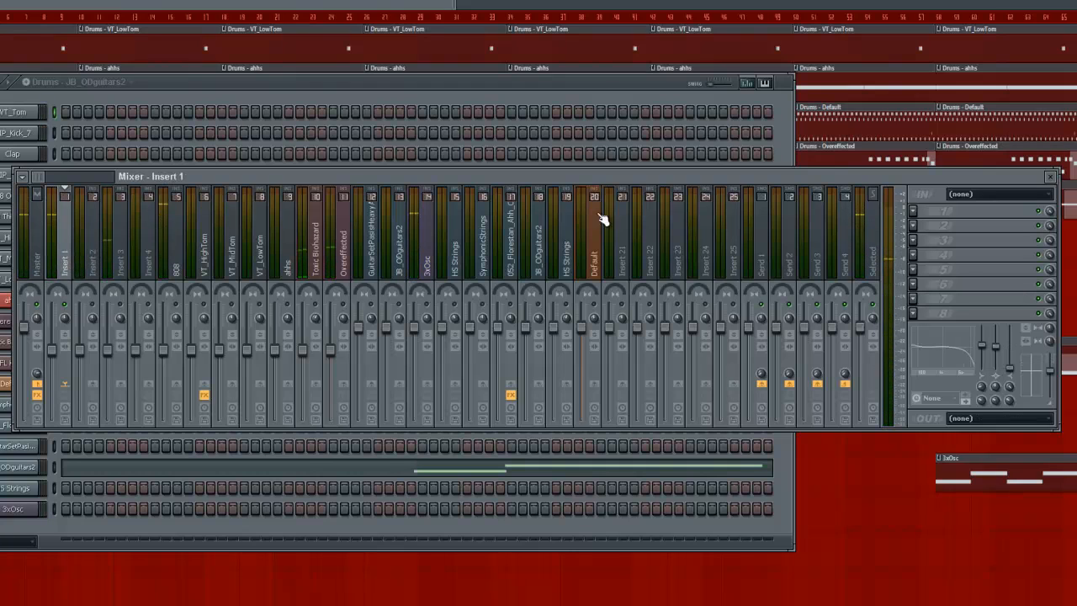
click(914, 211)
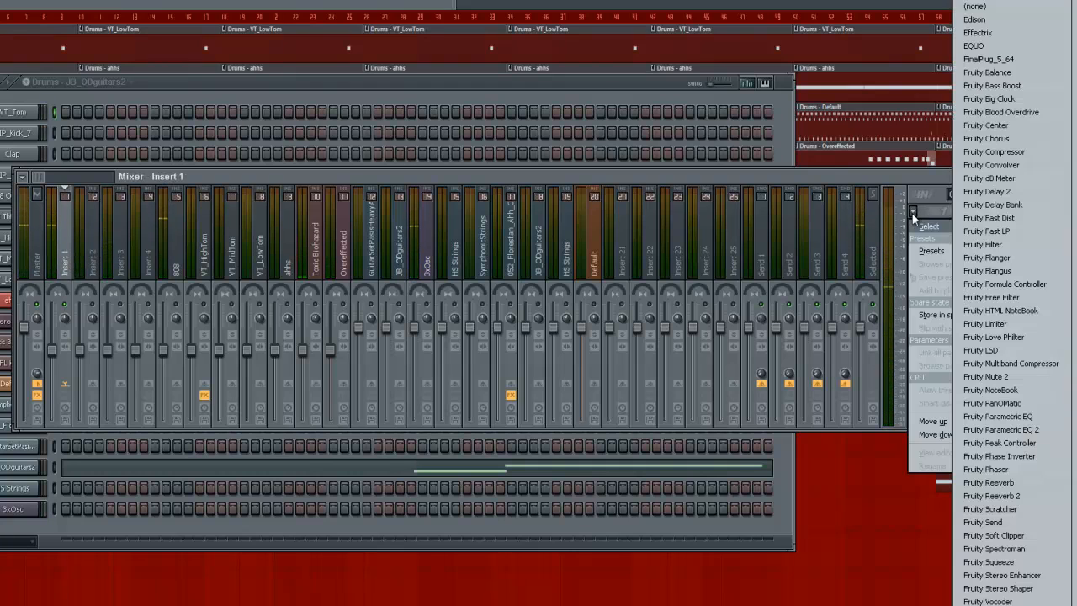
click(976, 432)
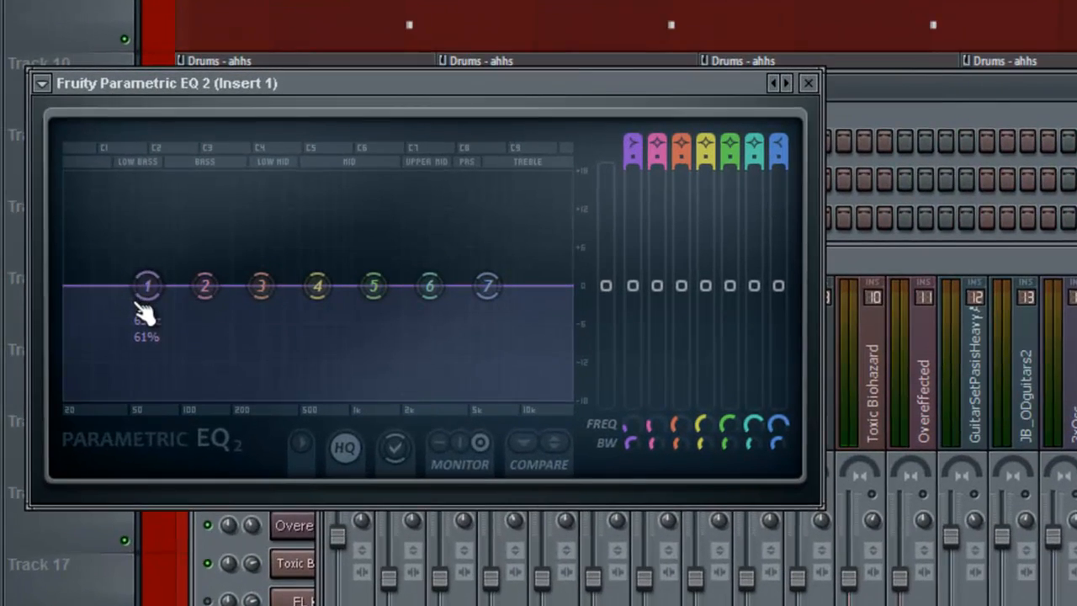
Step: With the song playing, roll off the lows with band 1 near 100 Hz and add a narrow band 3 boost near 140 Hz
key(space)
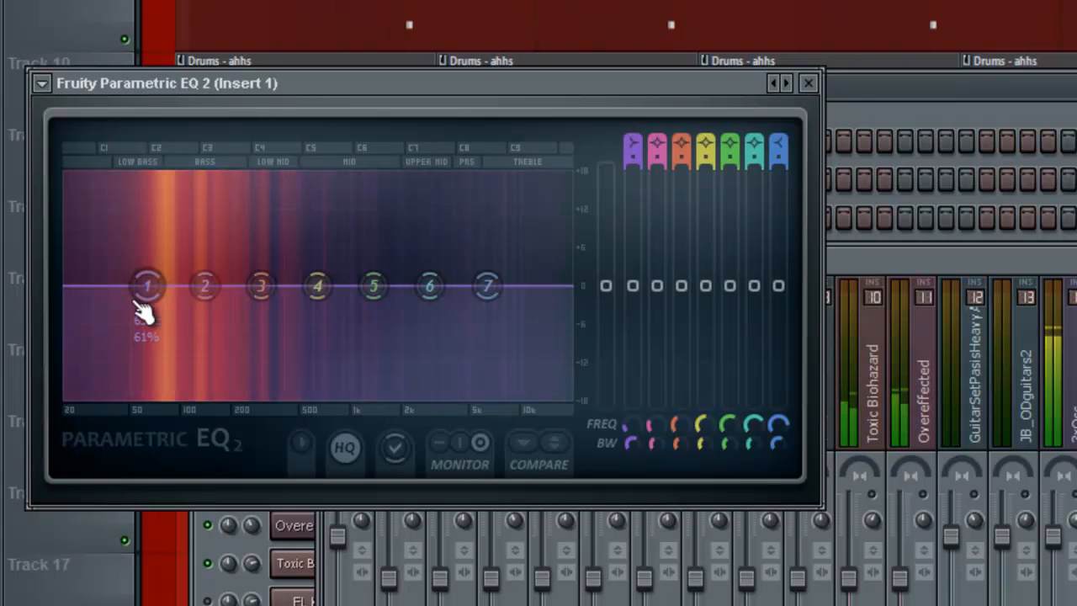
drag(140, 308, 192, 405)
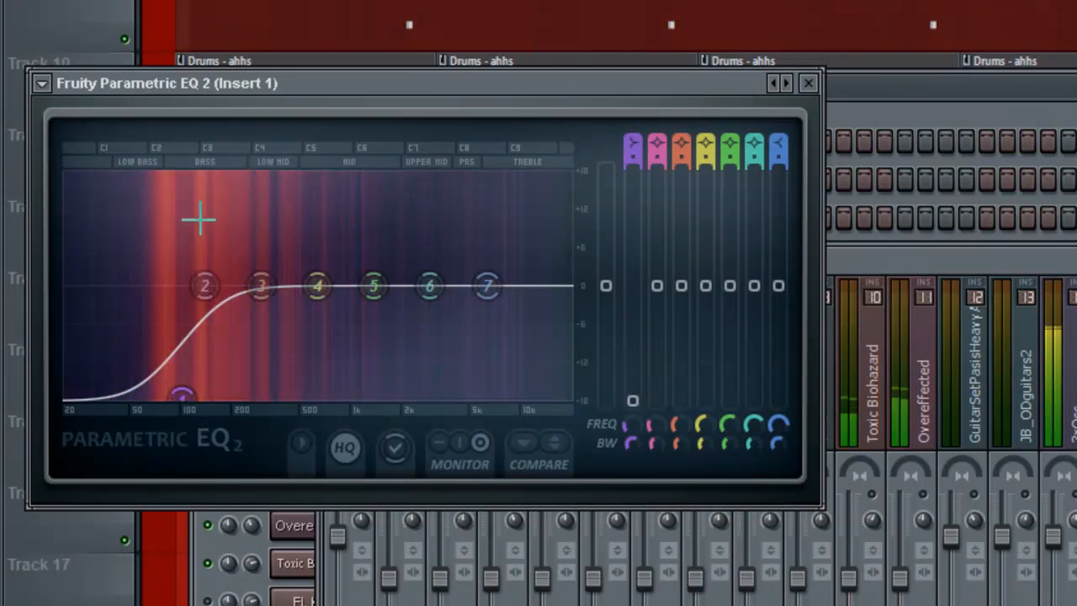
drag(248, 283, 183, 143)
scroll(205, 224, down, 5)
mouse_move(205, 224)
mouse_down()
mouse_move(194, 182)
mouse_move(219, 168)
mouse_move(209, 174)
mouse_move(224, 190)
mouse_move(218, 230)
mouse_up()
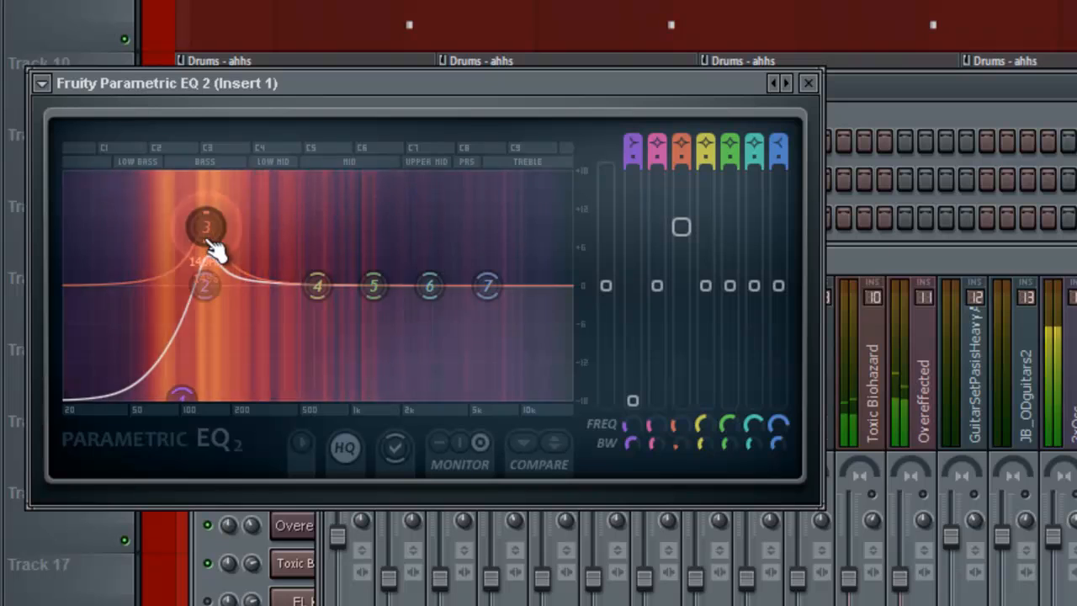
Step: Boost band 4 near 900 Hz and band 5 near 5 kHz by about 6 dB each, and steepen band 1's low cut
drag(317, 286, 344, 194)
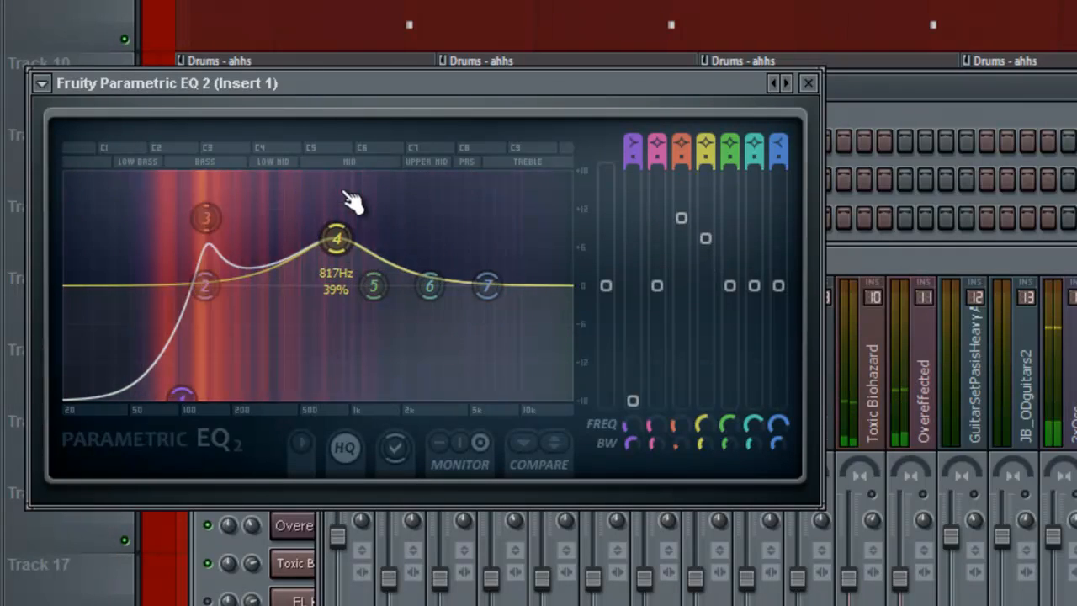
mouse_move(339, 237)
mouse_down()
mouse_move(345, 223)
mouse_move(346, 246)
mouse_up()
drag(373, 286, 495, 207)
drag(463, 248, 486, 250)
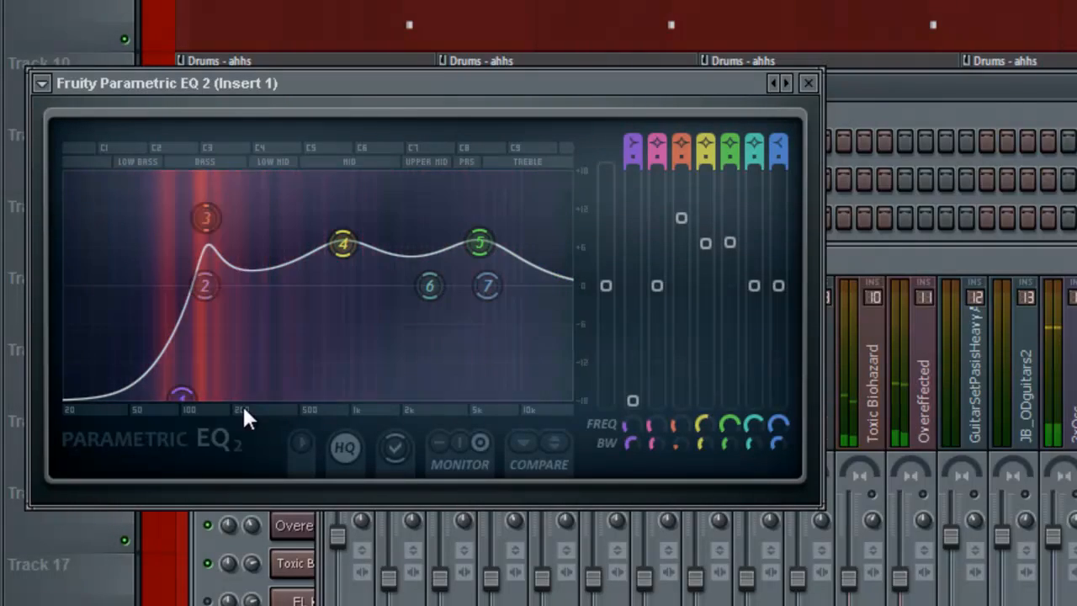
scroll(179, 393, down, 4)
scroll(179, 393, down, 3)
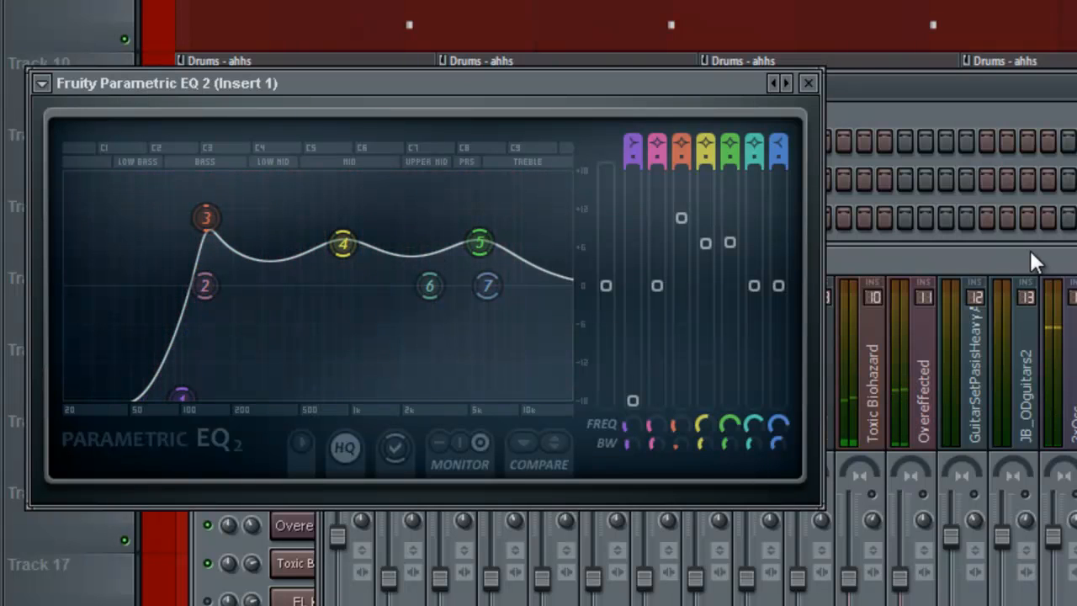
Step: Unmute the 808 mixer track and load Fruity Parametric EQ 2 on it
click(1030, 252)
click(616, 494)
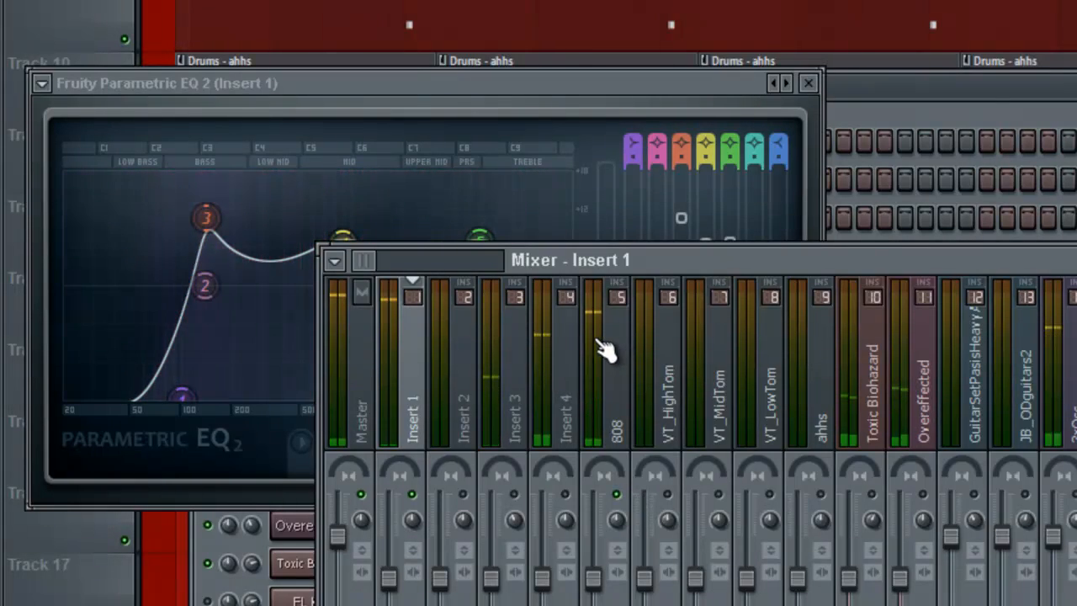
click(611, 349)
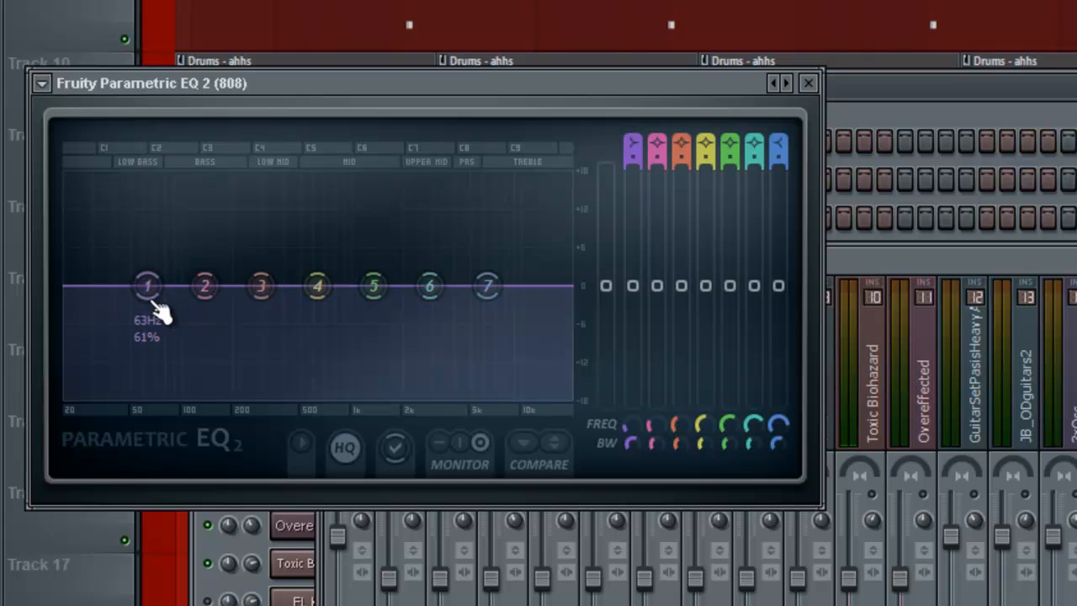
drag(157, 304, 202, 562)
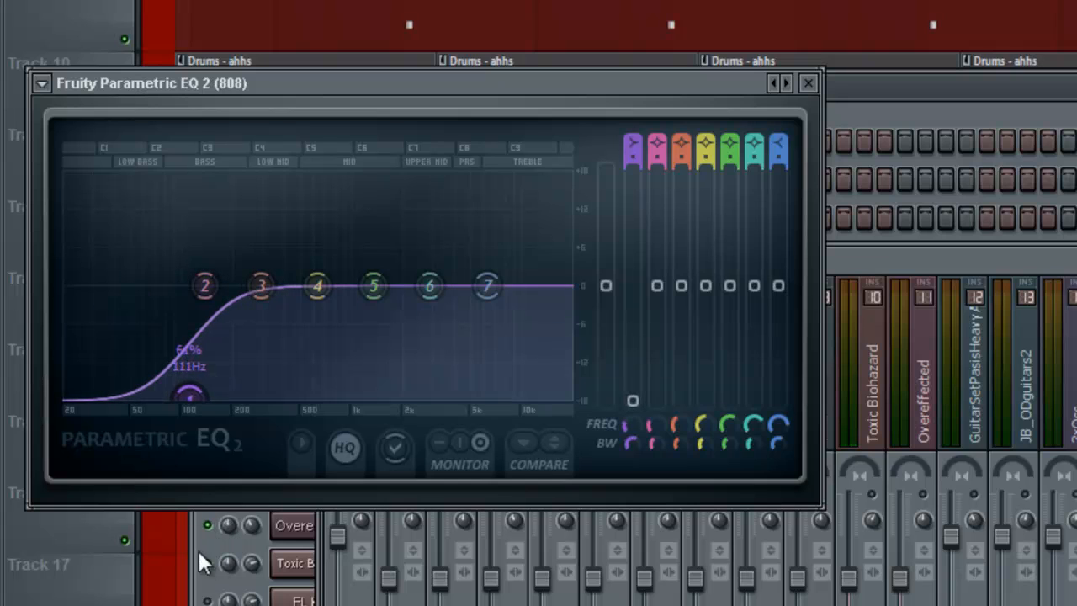
right_click(190, 395)
click(225, 434)
Step: Cut the 808's highs with band 7 at 139 Hz, boost band 3 near 50 Hz by about 7 dB, and reselect Insert 1
drag(488, 286, 203, 599)
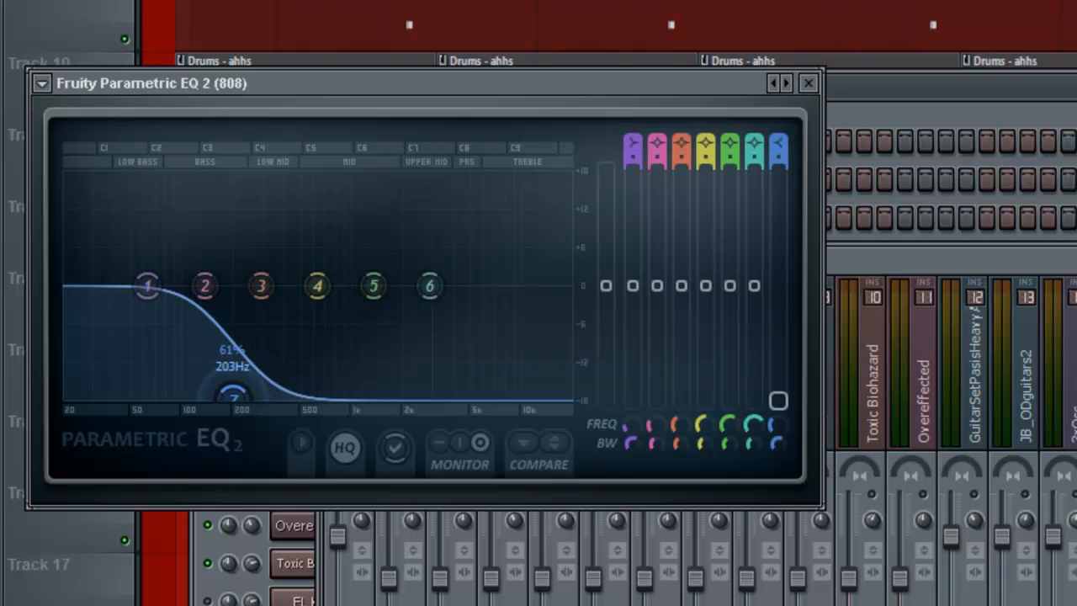
key(space)
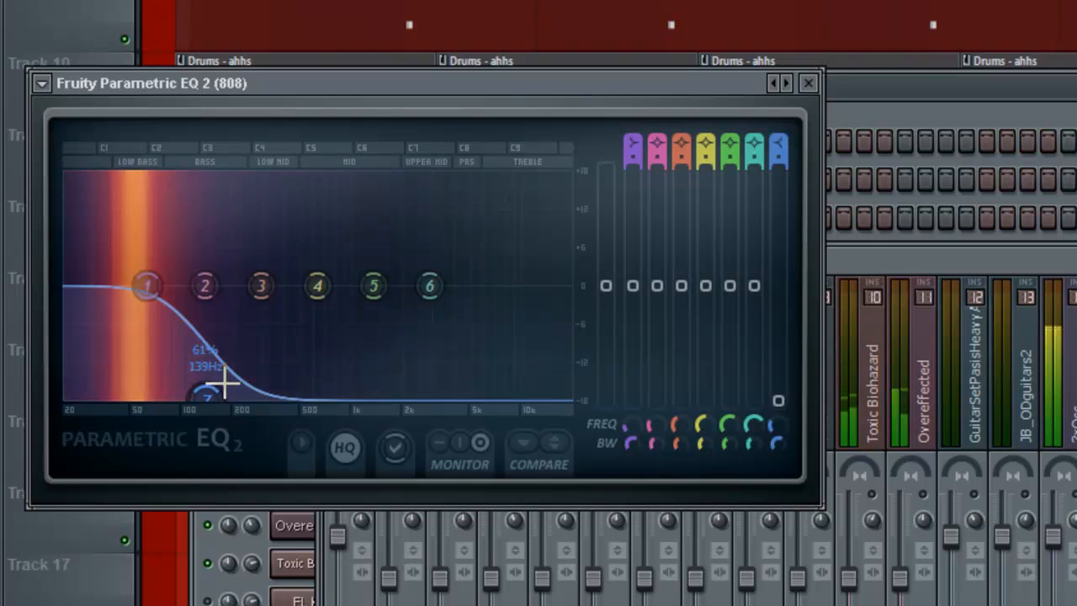
drag(262, 287, 98, 184)
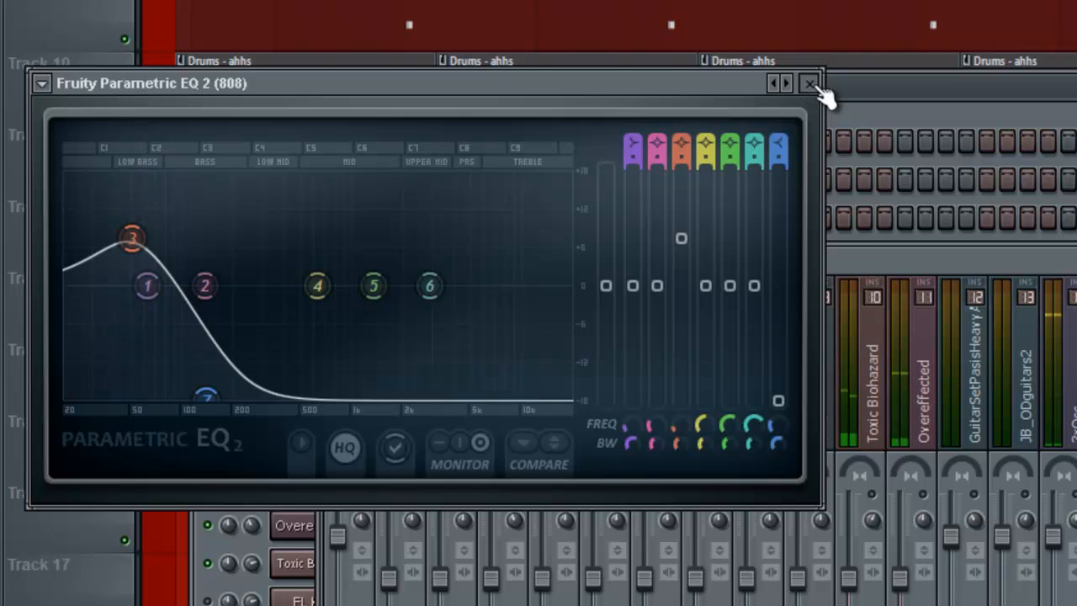
click(809, 82)
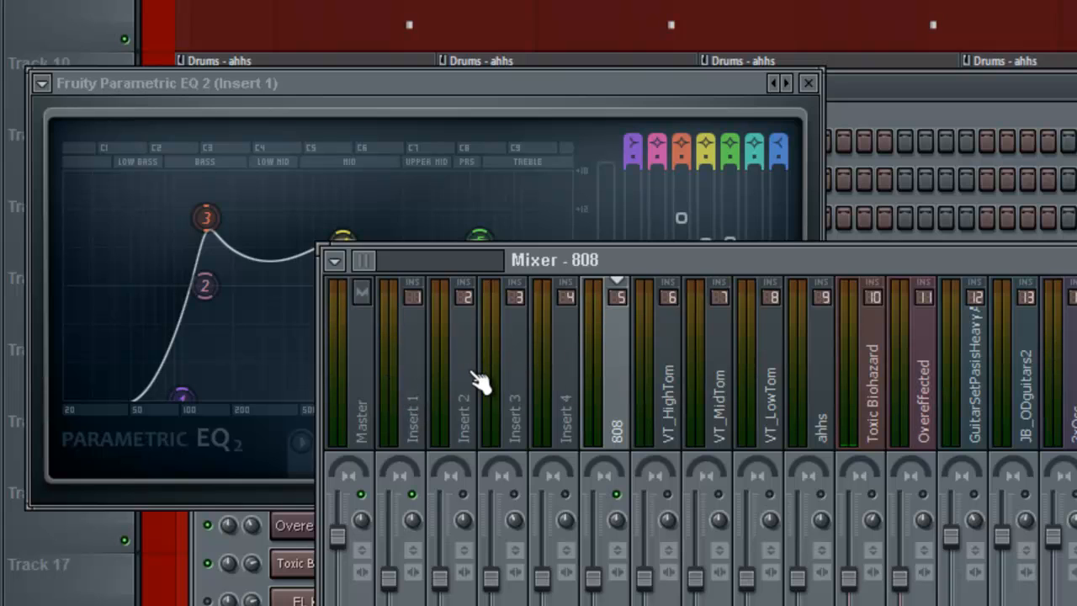
click(420, 392)
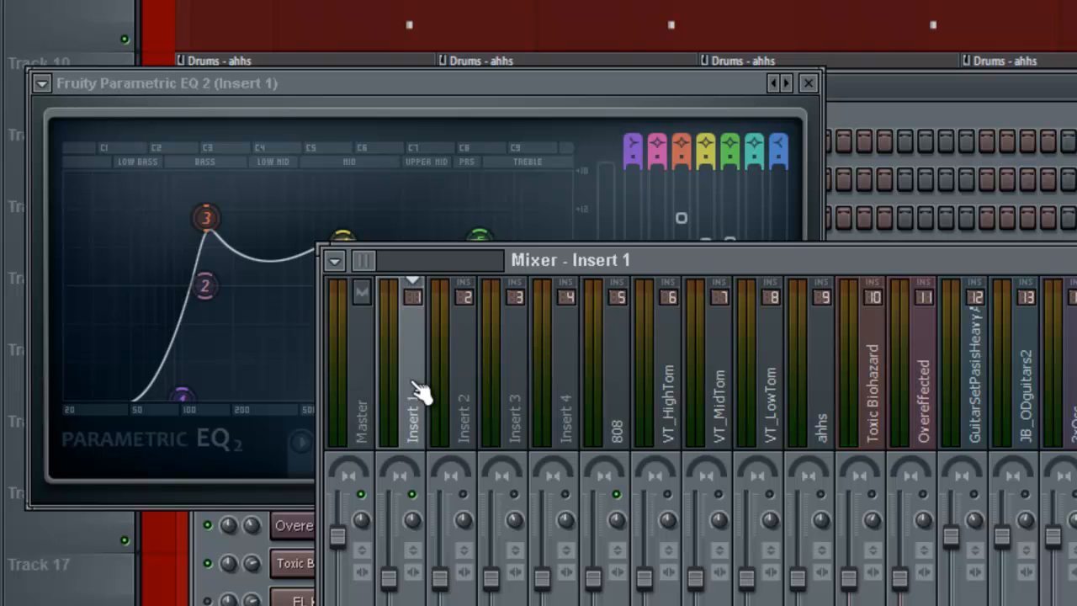
Step: Move Insert 1's band 1 low cut to about 62 Hz, lower band 3's boost to about 6 dB, and select the 808 track
drag(185, 394, 164, 409)
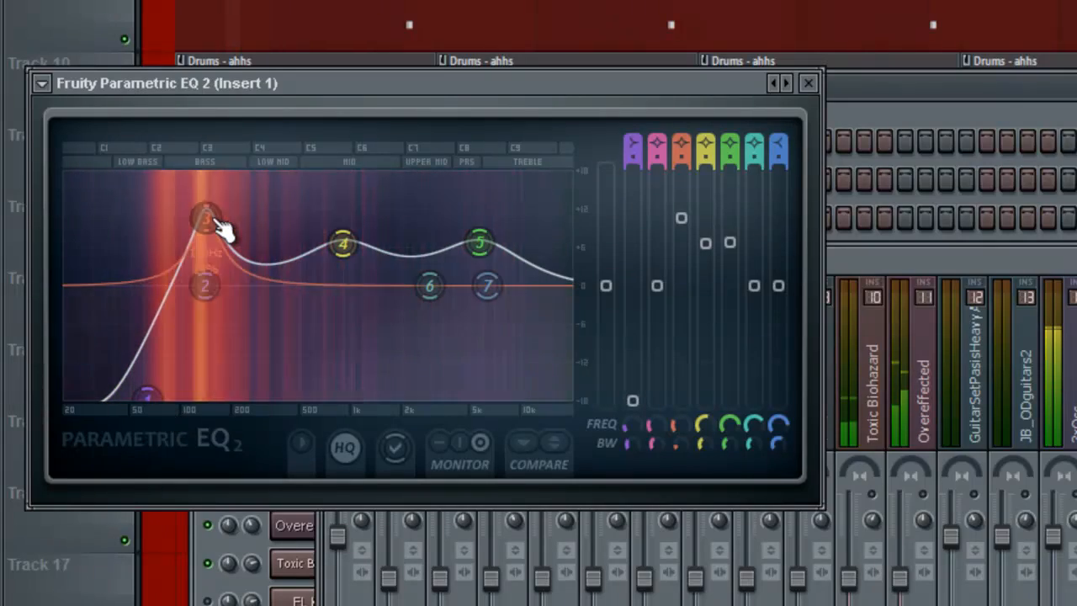
drag(216, 225, 220, 271)
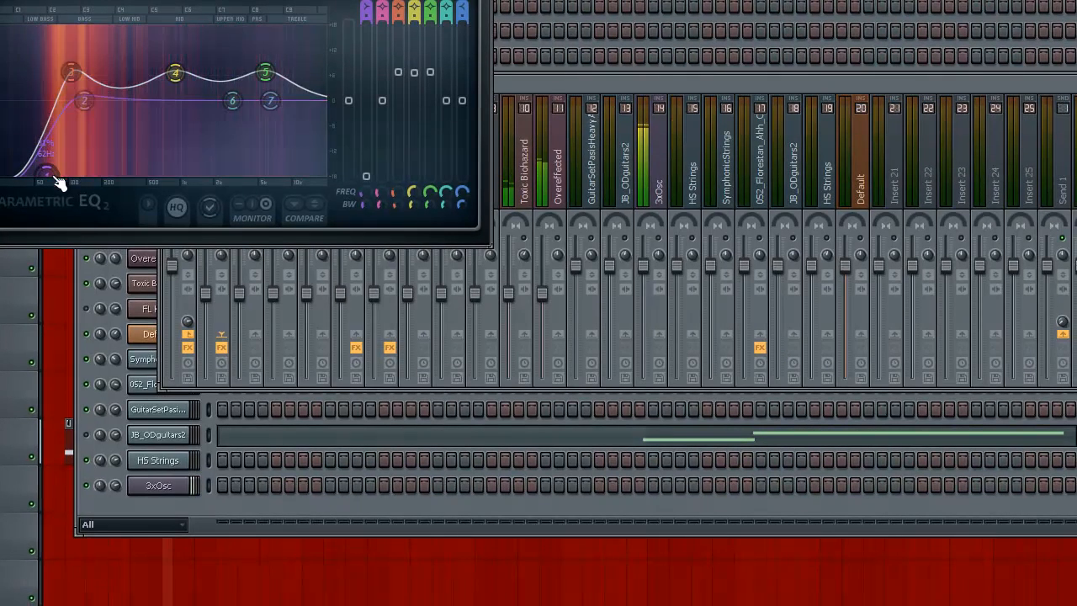
drag(526, 91, 523, 89)
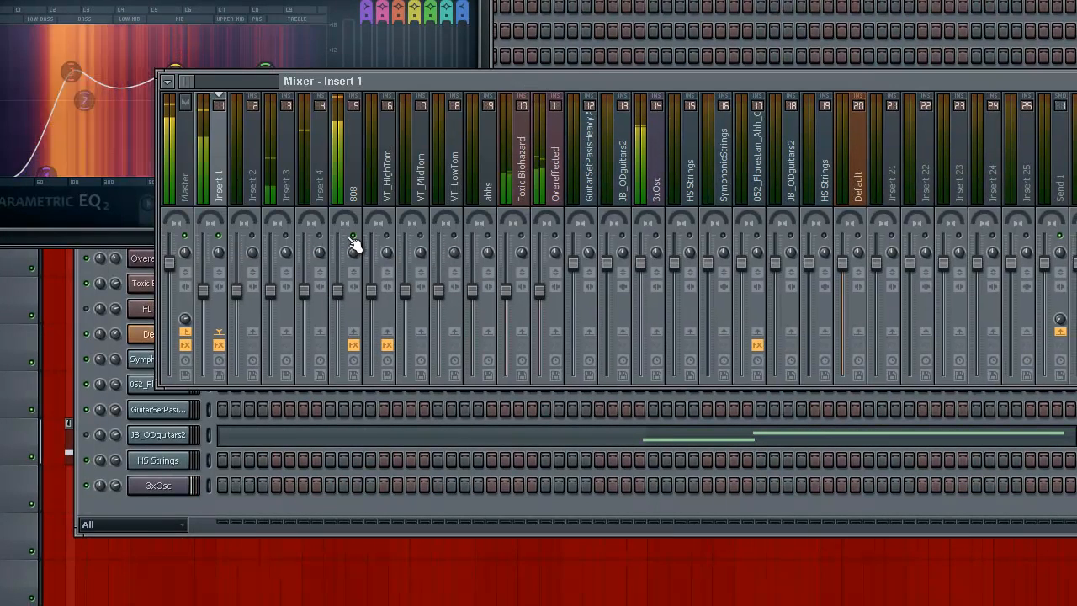
click(356, 175)
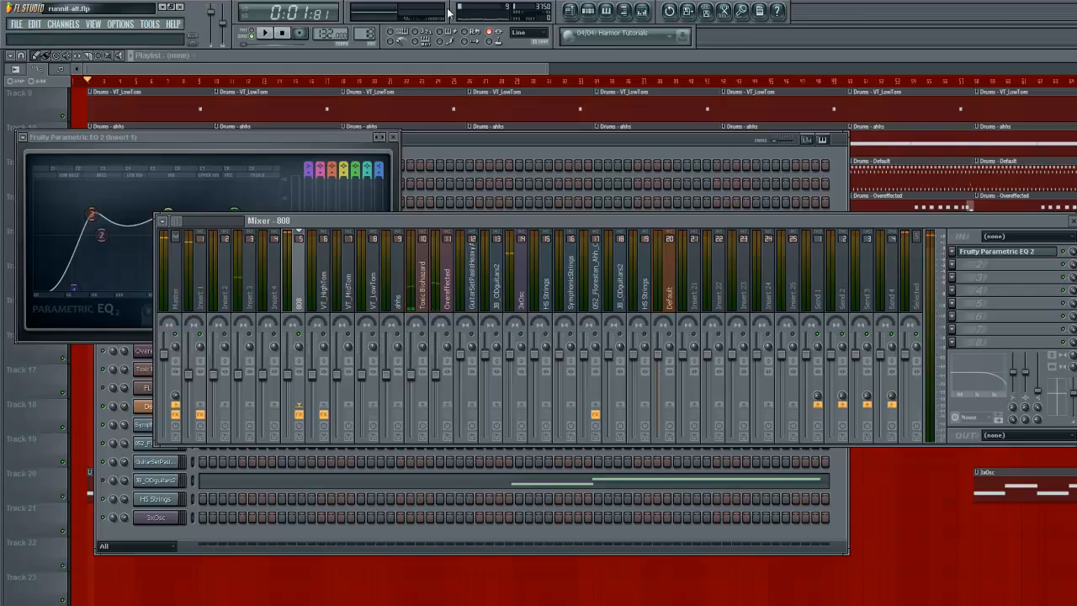
Step: Set the gain of the Master's Fruity Limiter to 3.0 dB and play the song through it
click(175, 278)
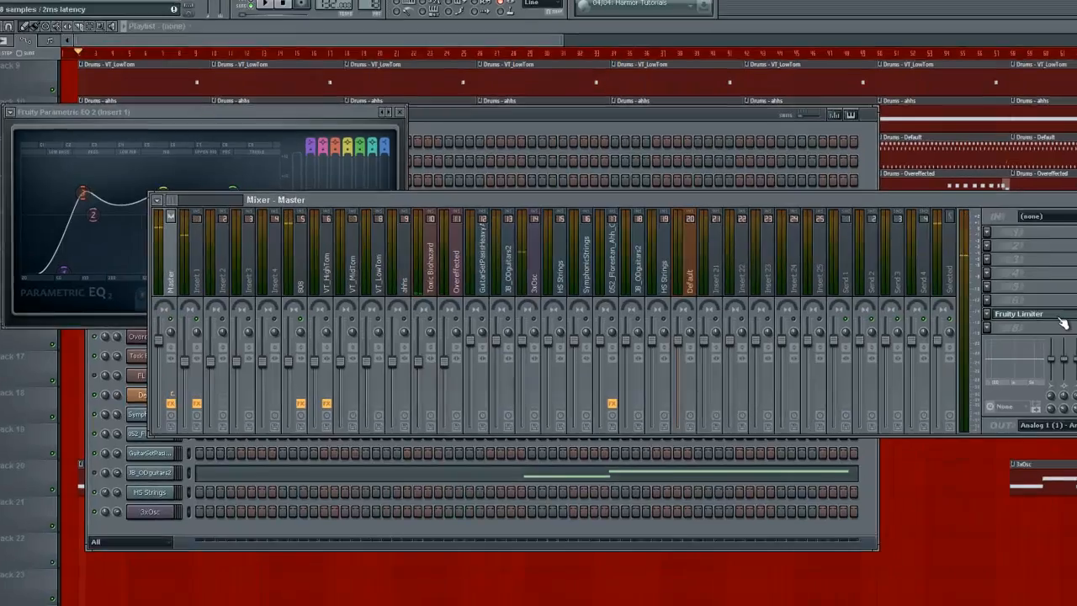
click(994, 330)
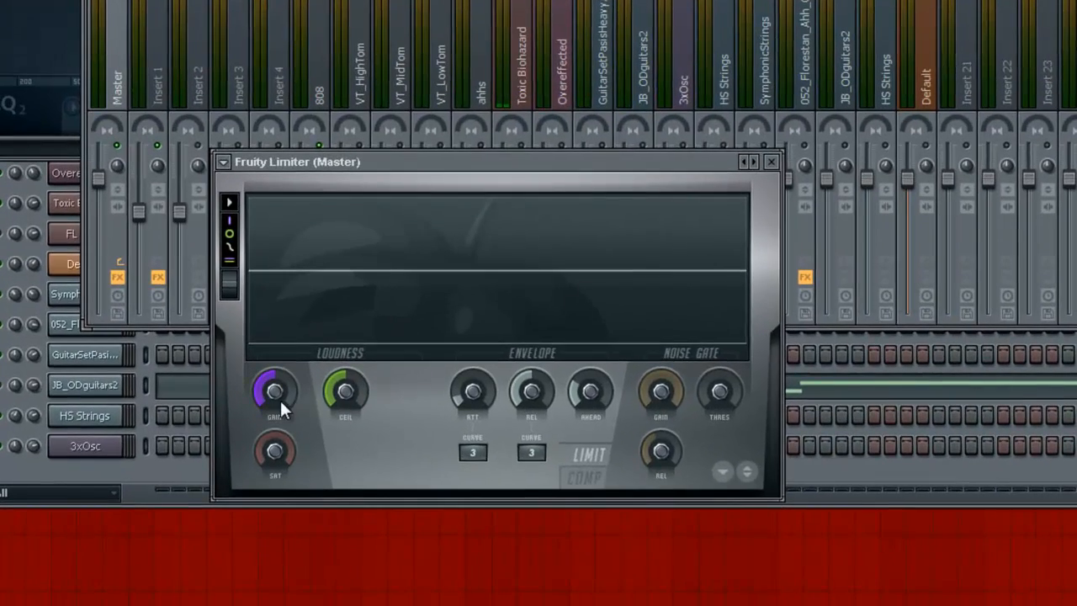
drag(273, 390, 279, 349)
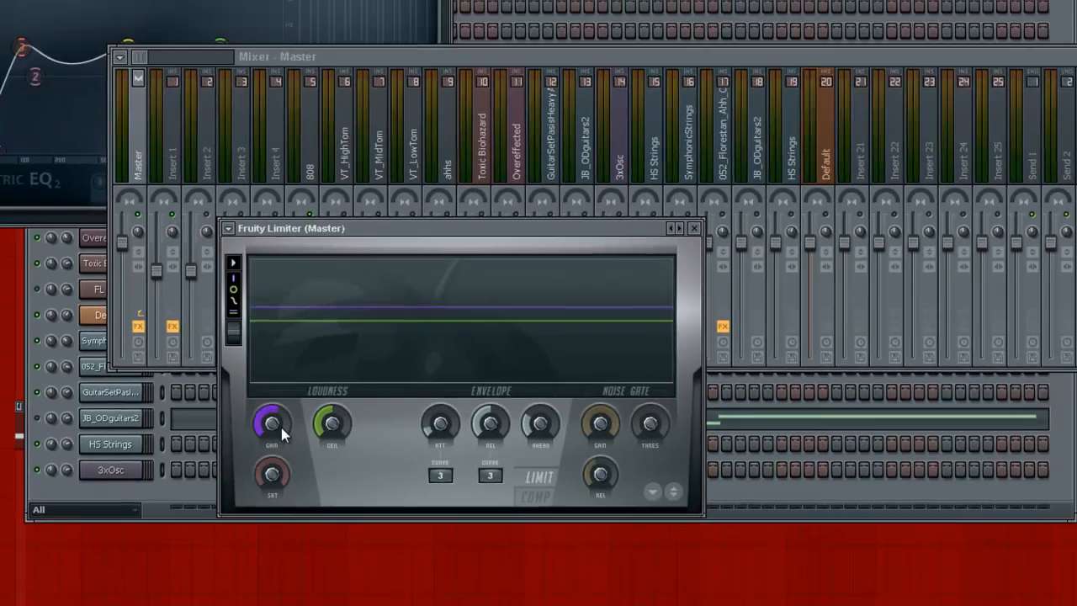
key(space)
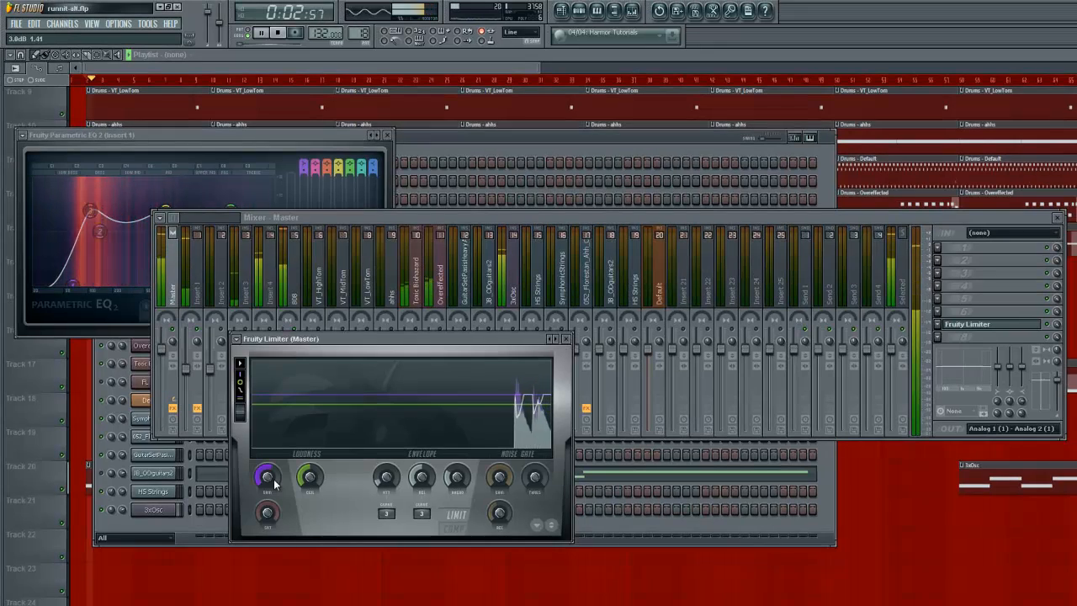
click(363, 218)
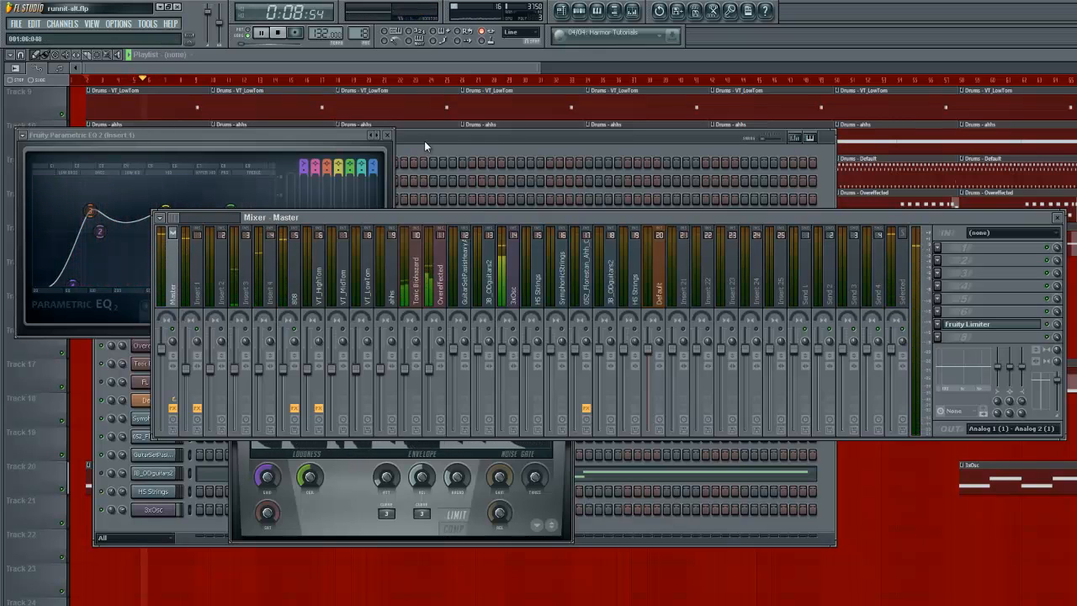
click(425, 139)
click(941, 230)
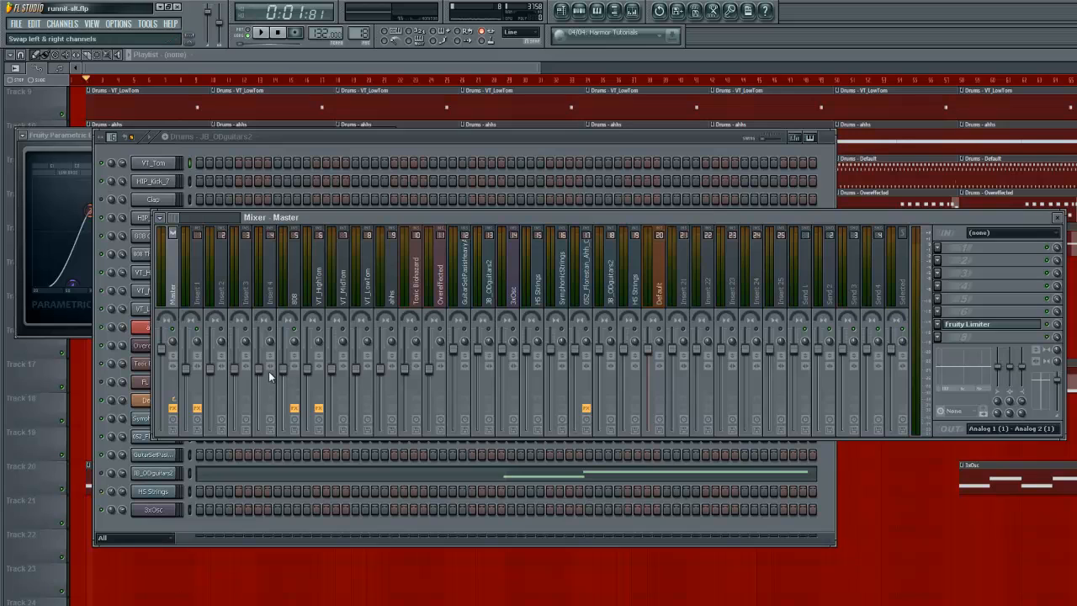
Step: Select the 808 track, then the Master, and view the replacement effects available for its Fruity Limiter slot
mouse_move(283, 370)
mouse_down()
mouse_move(288, 409)
mouse_move(286, 360)
mouse_up()
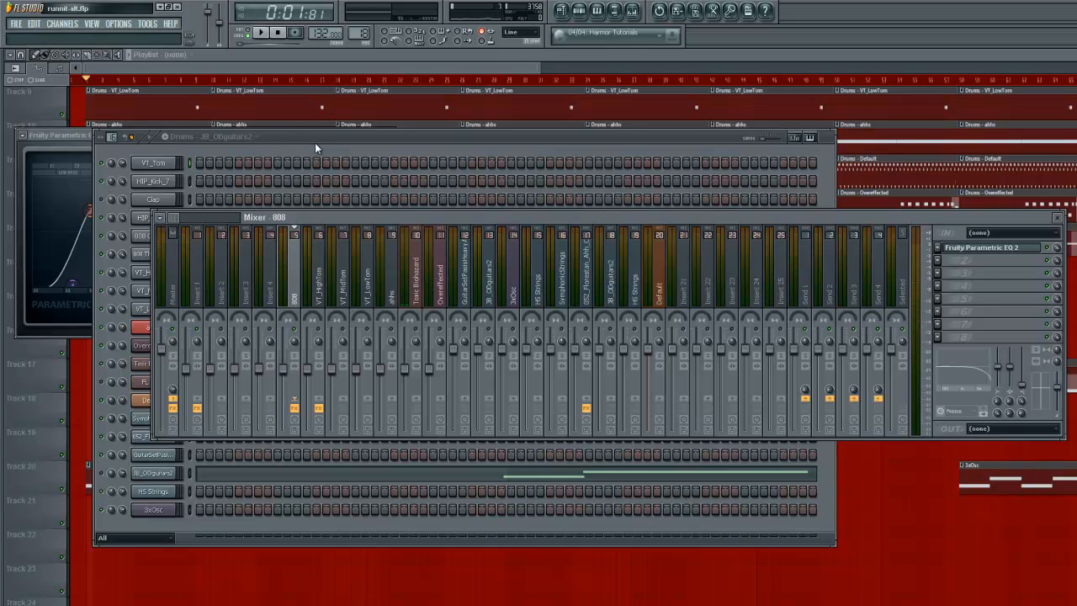
click(175, 290)
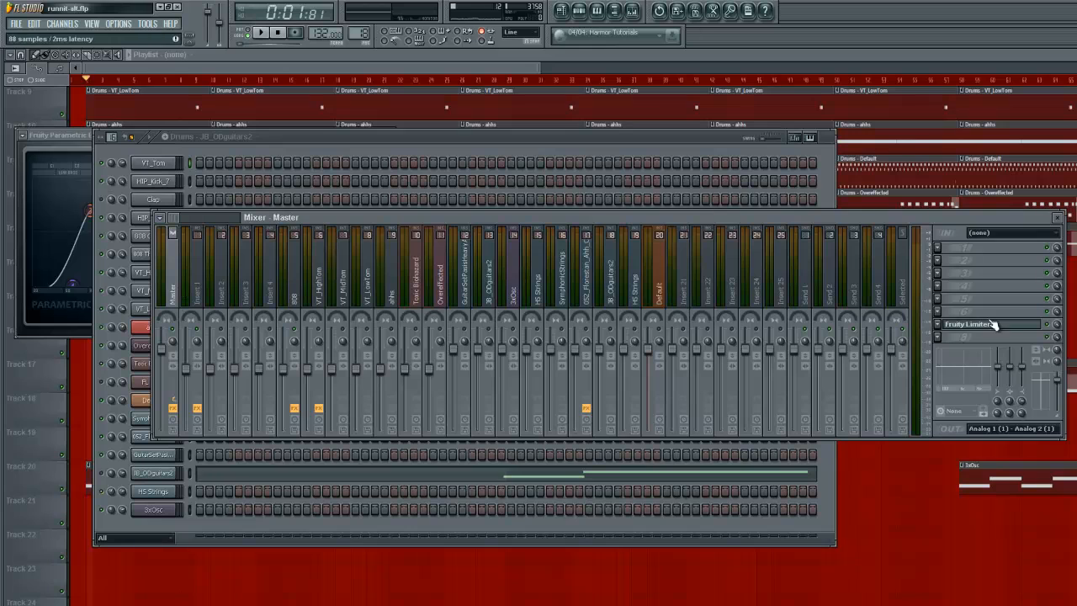
click(939, 328)
mouse_move(955, 338)
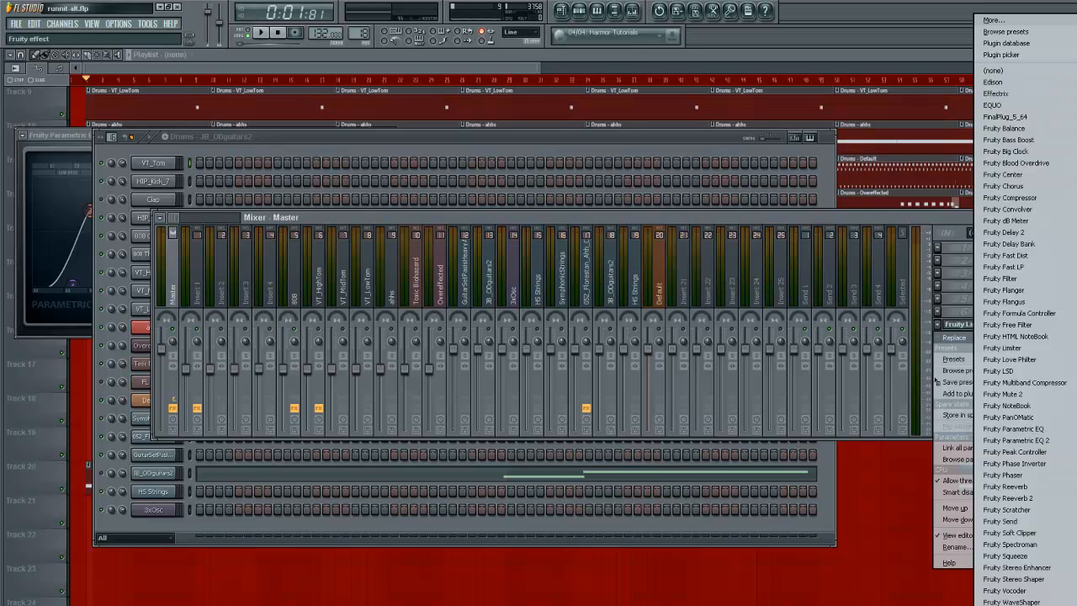
click(366, 222)
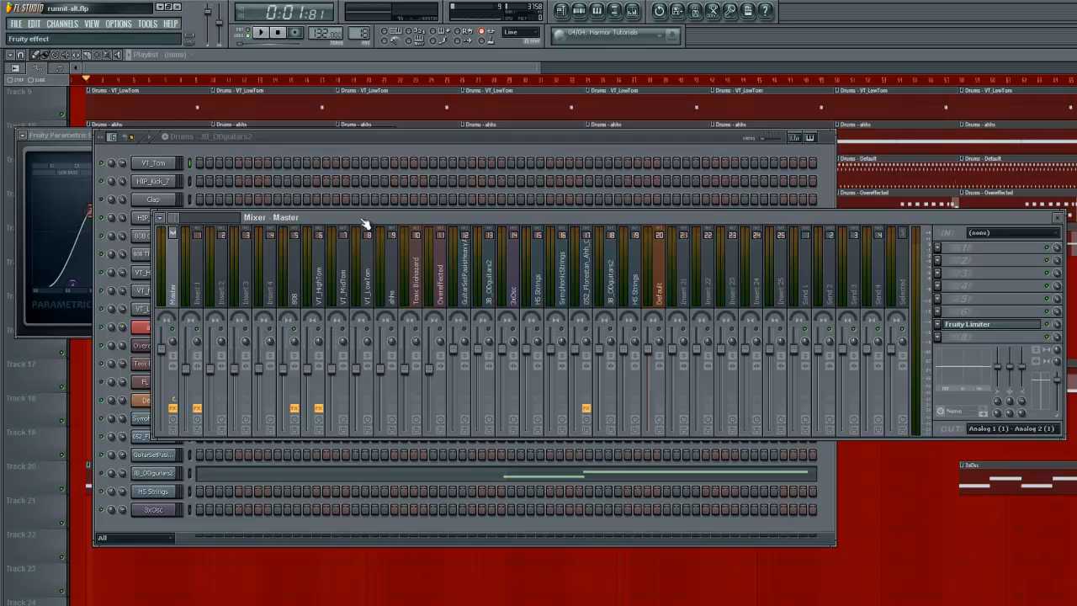
Step: Open Fruity Parametric EQ 2 on Insert 1 and examine its band 5 boost
click(200, 291)
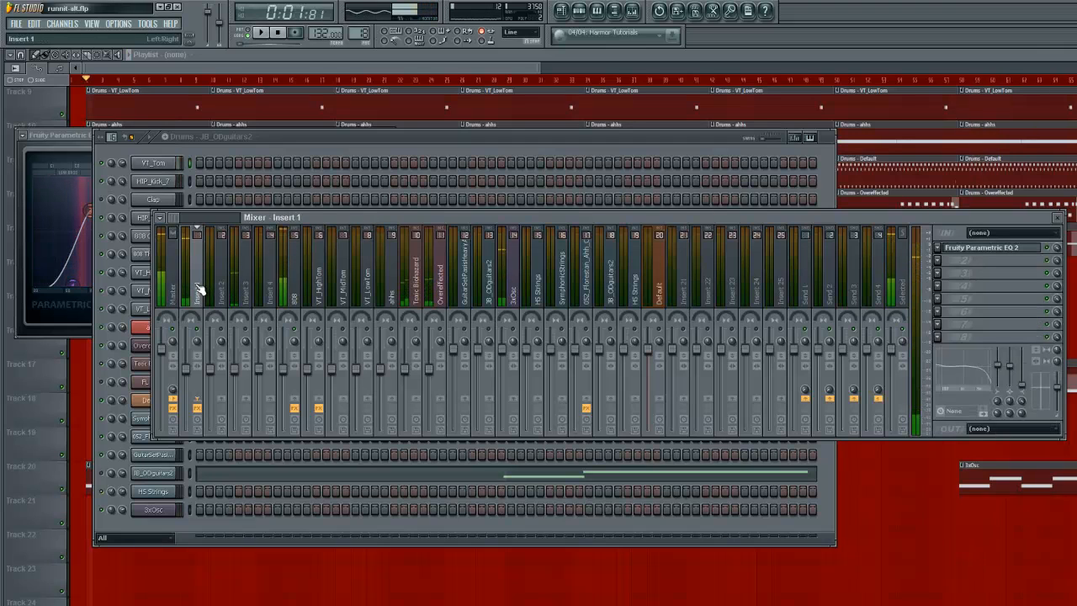
click(1010, 247)
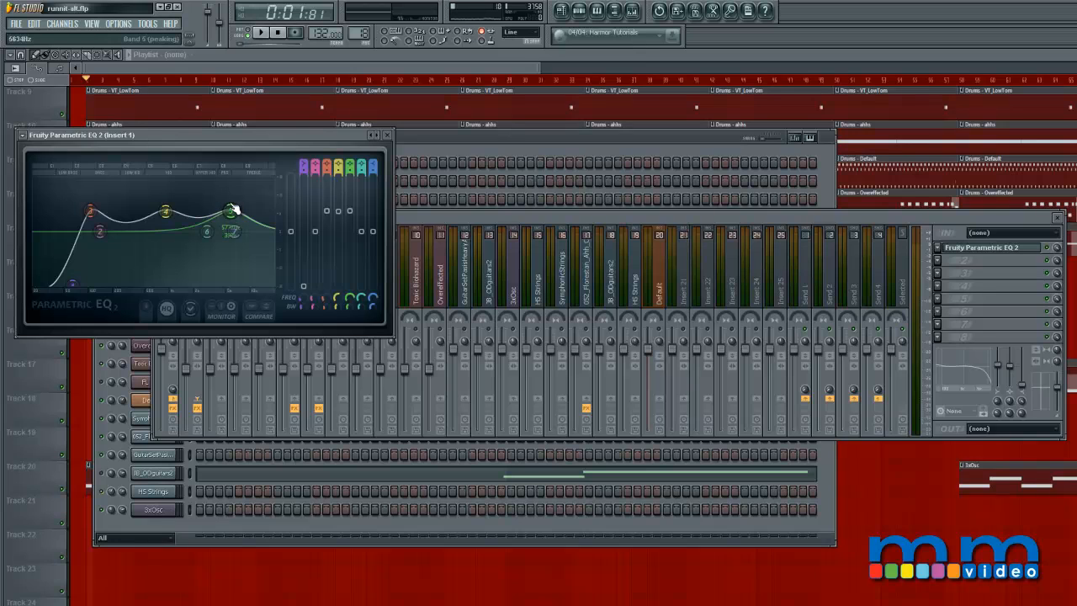
drag(232, 207, 233, 211)
click(427, 221)
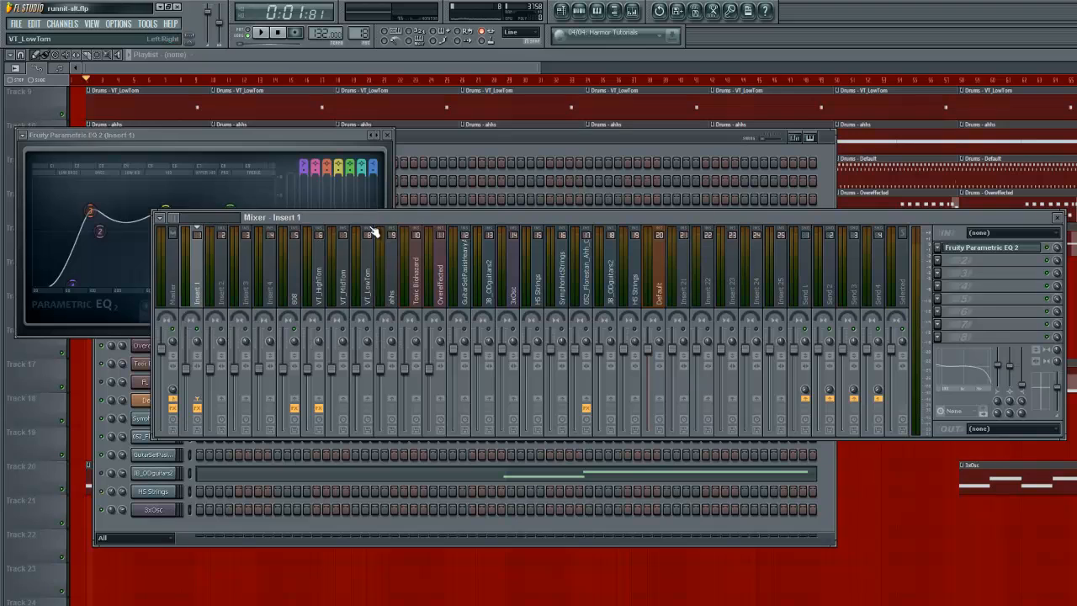
Step: Open the 808's EQ and arrange it above Insert 1's EQ to compare the two curves
click(296, 274)
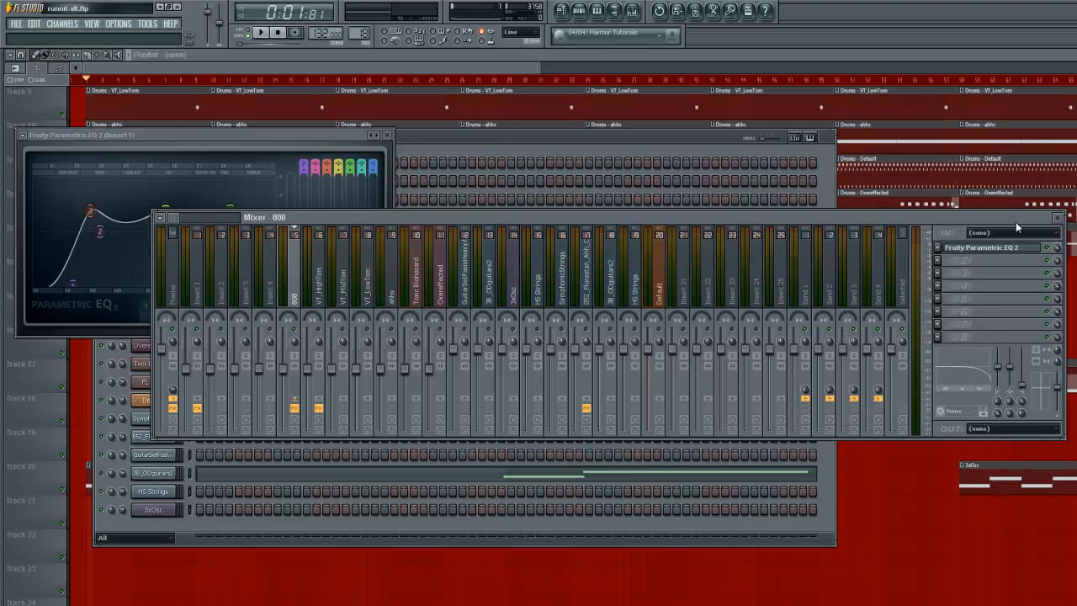
click(1010, 256)
click(1009, 254)
click(1009, 253)
click(1009, 253)
click(1009, 254)
click(1009, 253)
click(1009, 254)
click(1009, 253)
click(1009, 254)
click(1009, 254)
drag(326, 148, 330, 331)
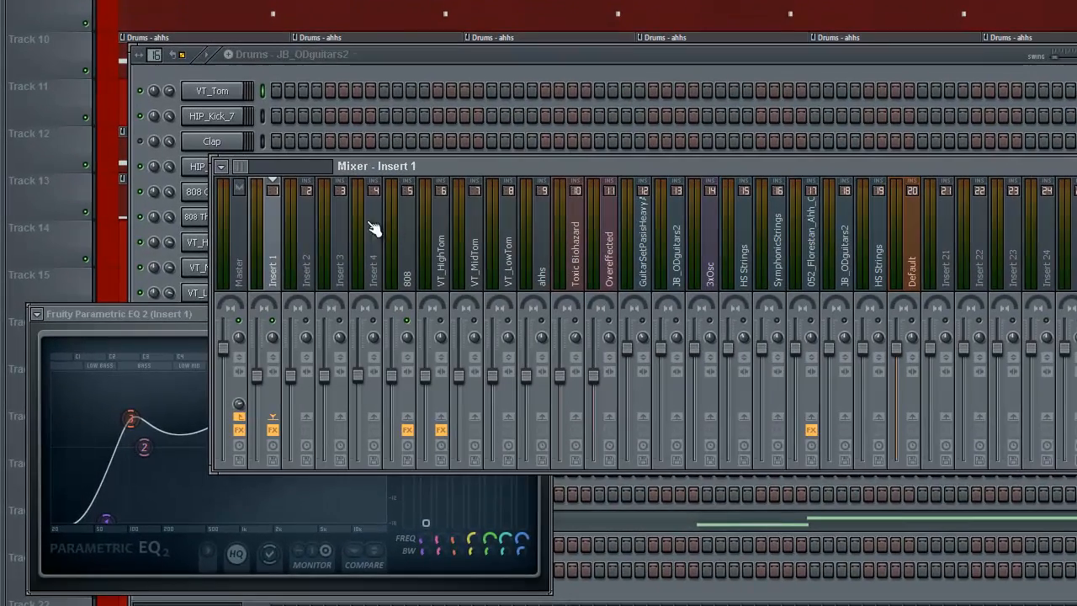
click(408, 253)
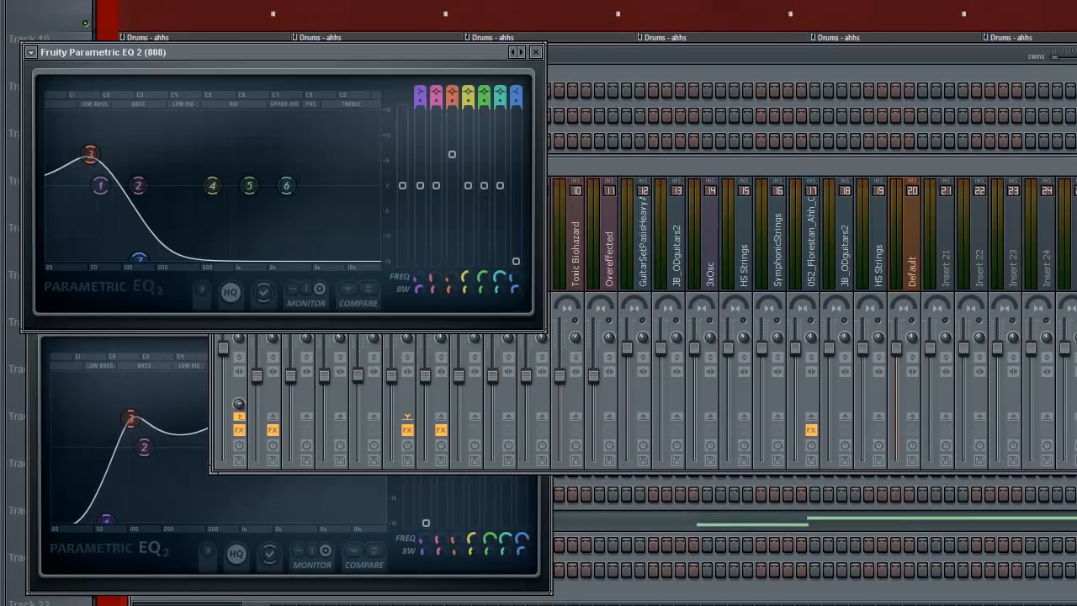
click(136, 335)
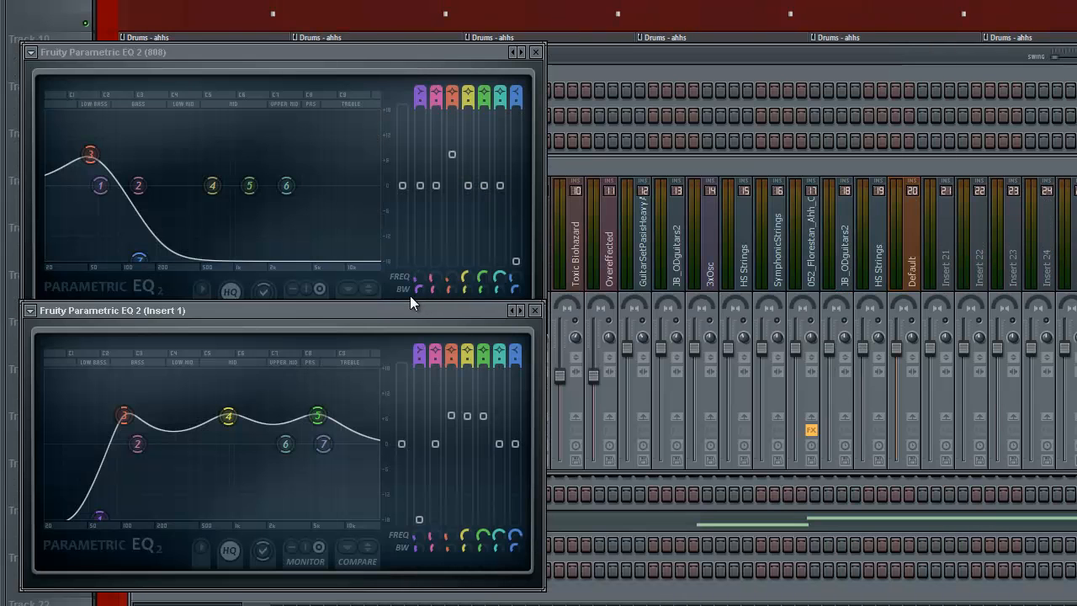
Step: Clear the open windows, play the song from the strings and guitar section, and unmute all mixer tracks
click(500, 3)
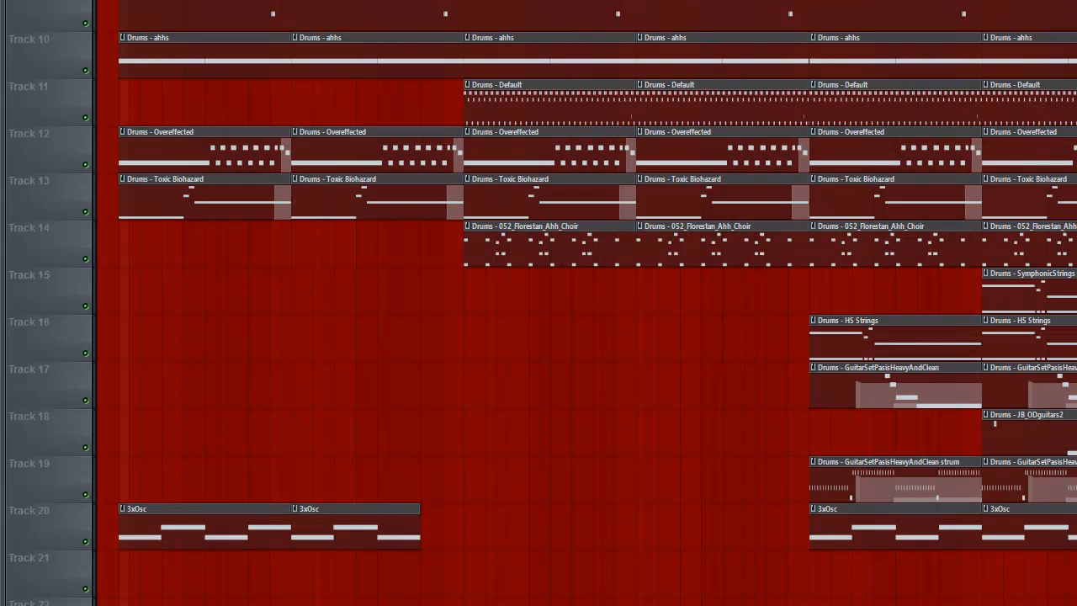
key(space)
key(F9)
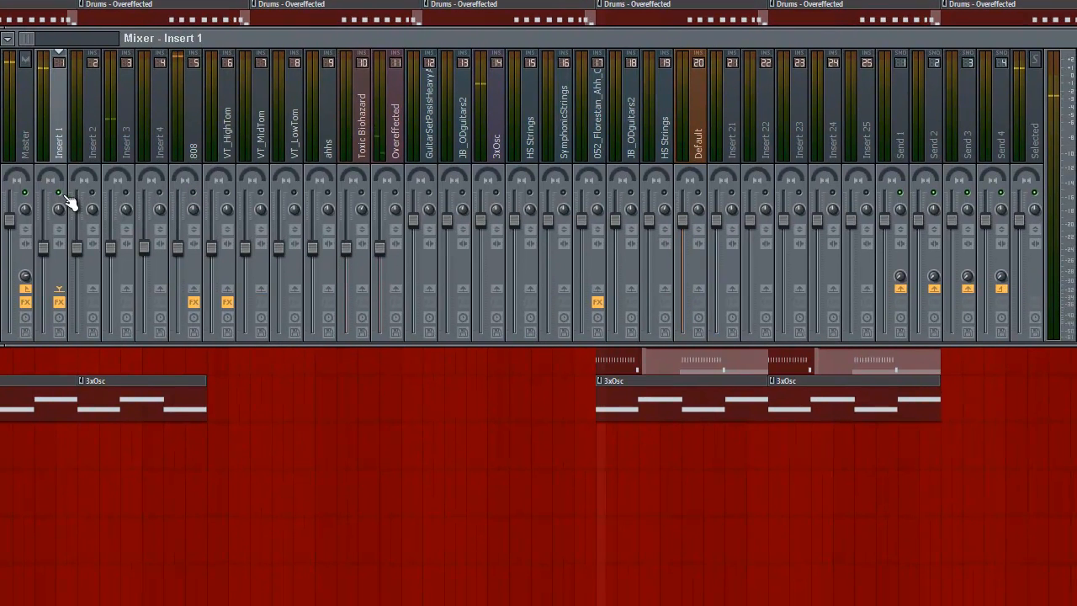
right_click(64, 195)
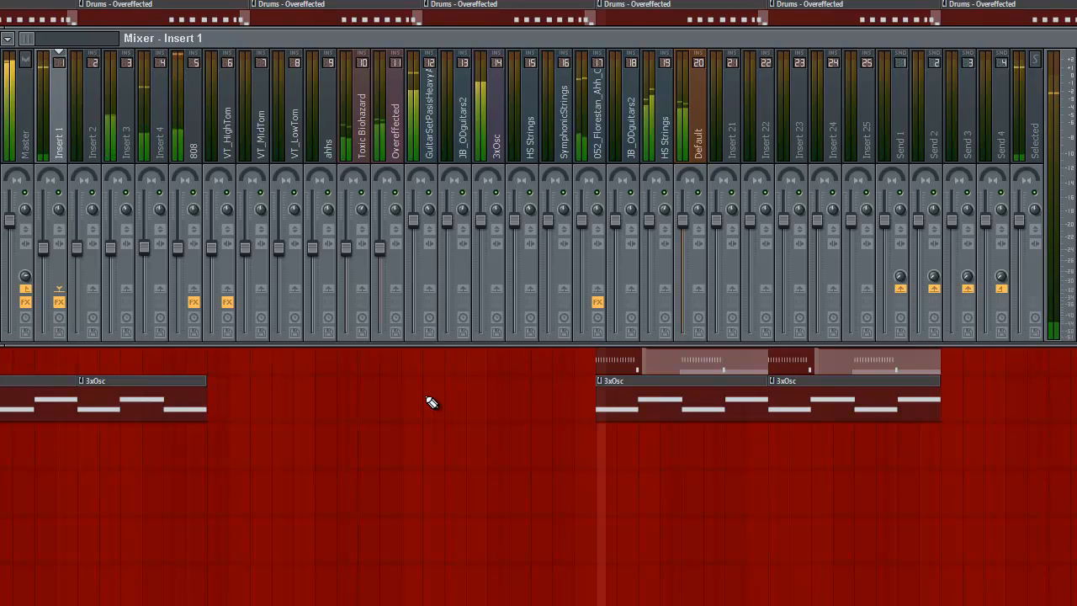
key(F9)
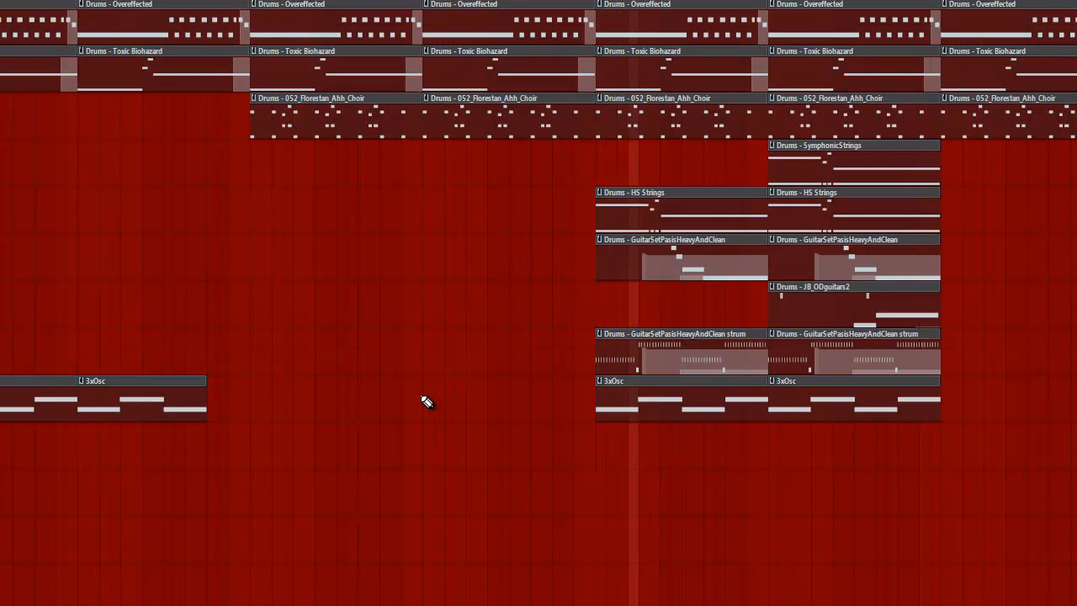